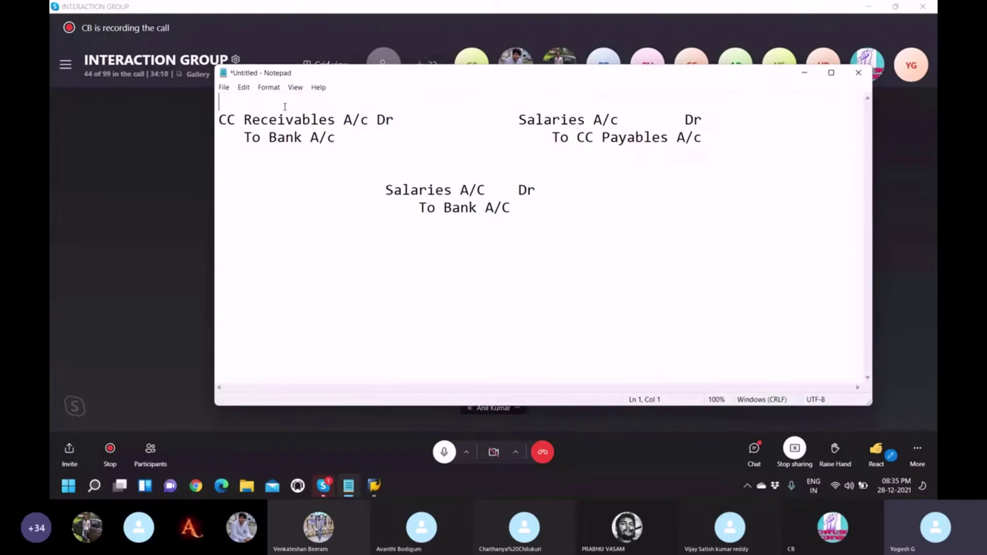
# Step: Label the CC Receivables entry with company code 7310 on the line above it and highlight the CC Receivables account name
pyautogui.write('7310')
pyautogui.moveTo(236, 102); pyautogui.dragTo(555, 110)
pyautogui.click(551, 103)
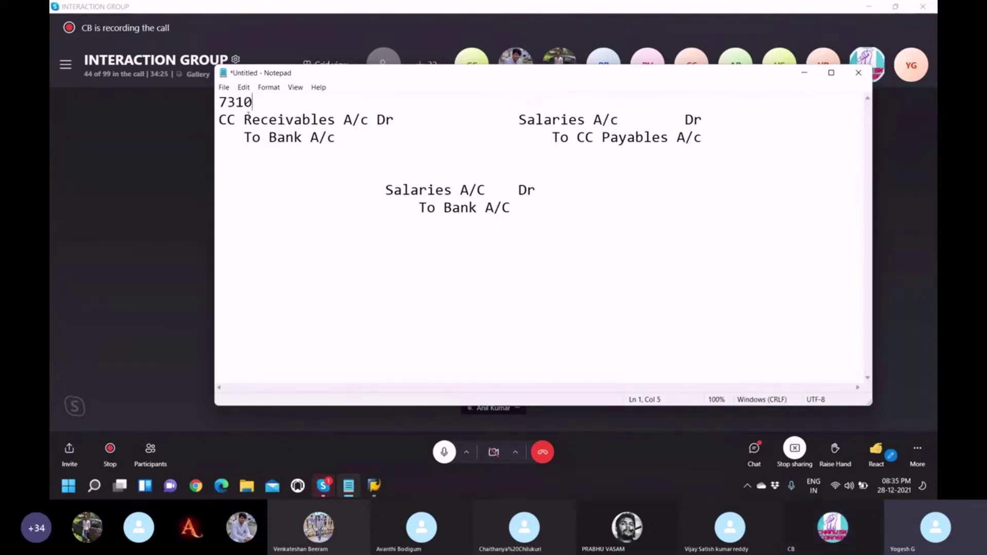
pyautogui.moveTo(220, 120); pyautogui.dragTo(337, 120)
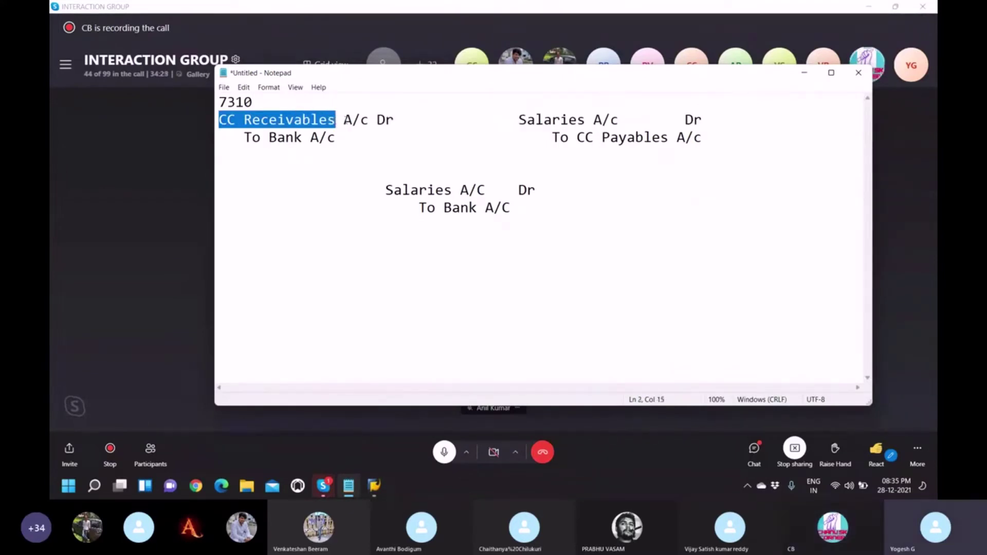
# Step: Add the company code label 7320 on the first line, above the Salaries and CC Payables entry
pyautogui.press('Up')
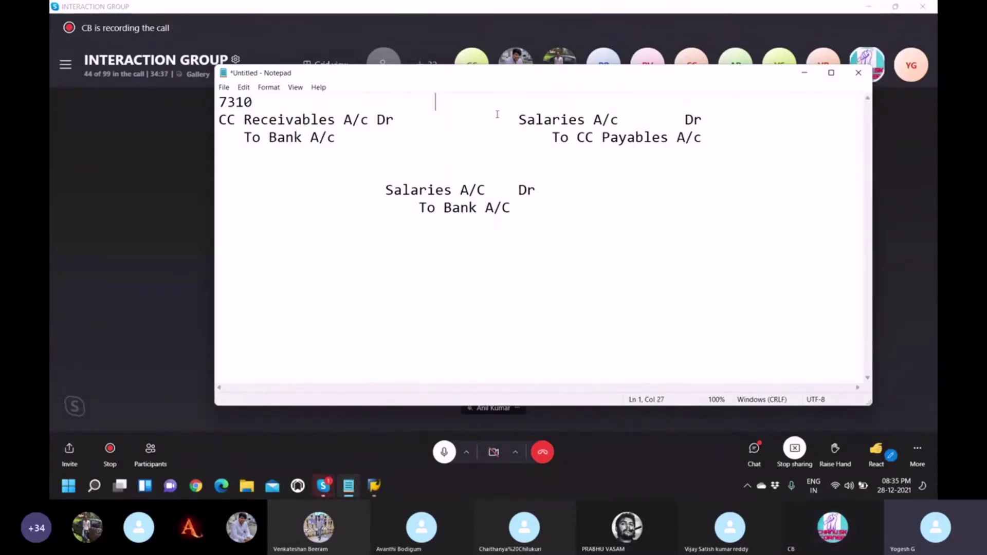
pyautogui.press('BackSpace')
pyautogui.press('BackSpace')
pyautogui.press('BackSpace')
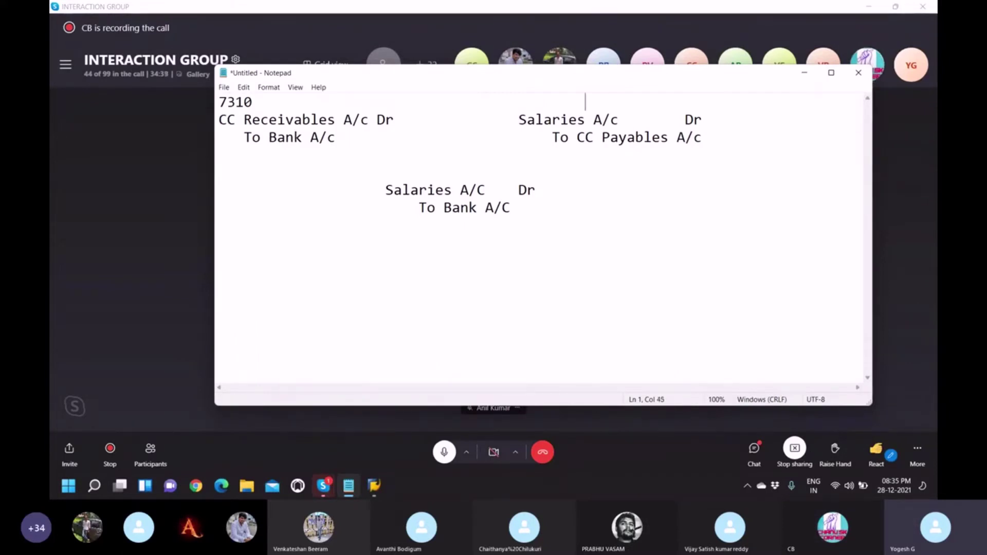
pyautogui.press('BackSpace')
pyautogui.press('BackSpace')
pyautogui.press('BackSpace')
pyautogui.press('BackSpace')
pyautogui.press('BackSpace')
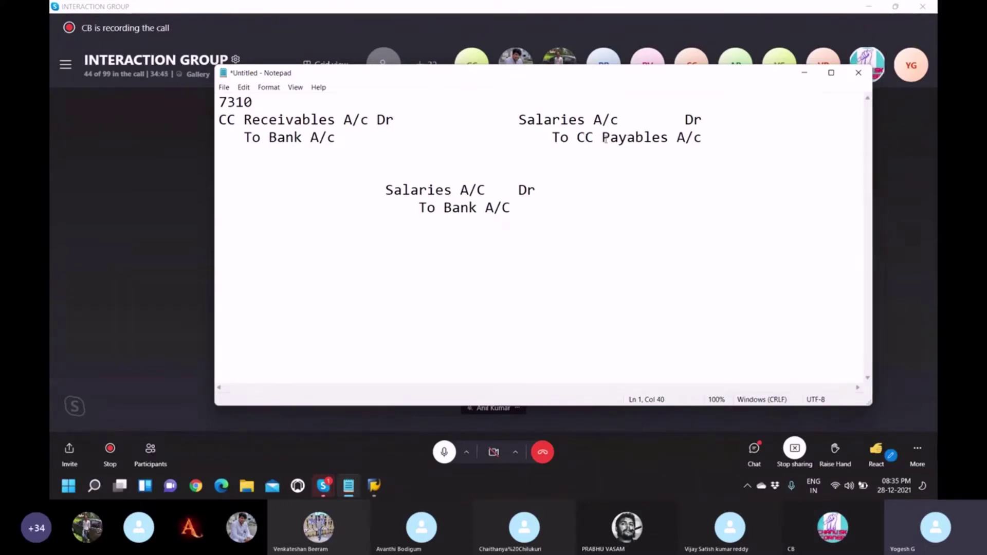
pyautogui.write('7320')
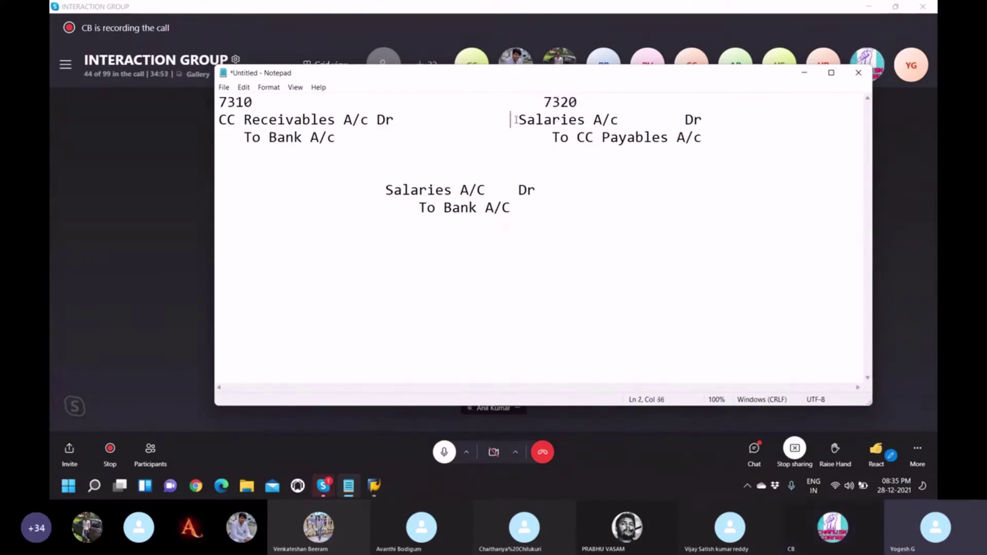
# Step: Highlight the Salaries account and the CC Payables account in the 7320 entry
pyautogui.moveTo(512, 120); pyautogui.dragTo(623, 123)
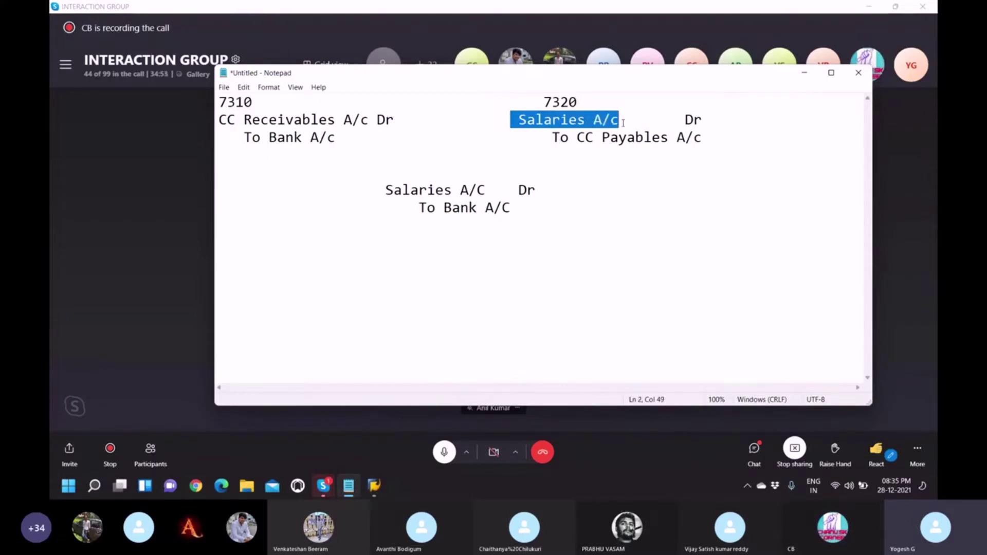
pyautogui.click(577, 138)
pyautogui.moveTo(576, 138); pyautogui.dragTo(661, 150)
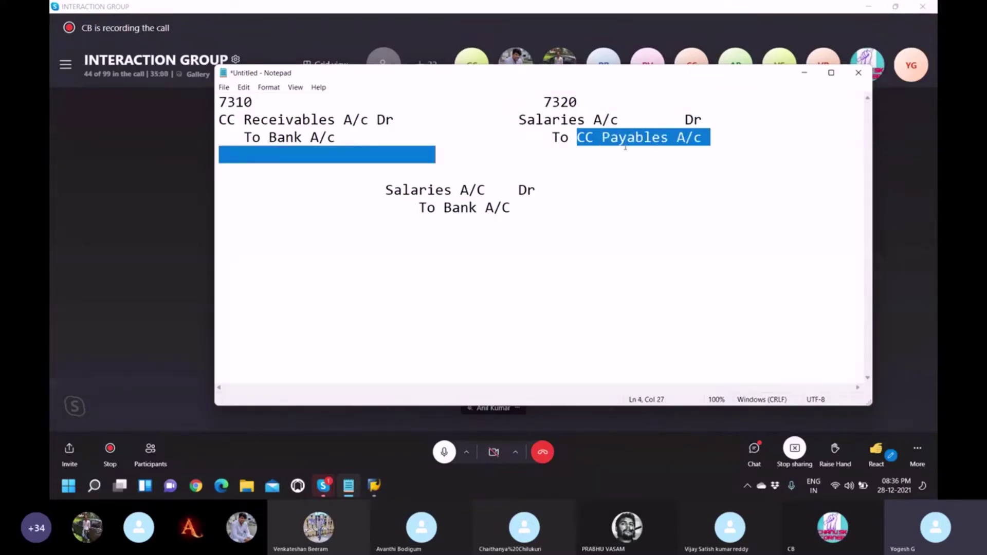
pyautogui.hotkey('ctrl', 'End')
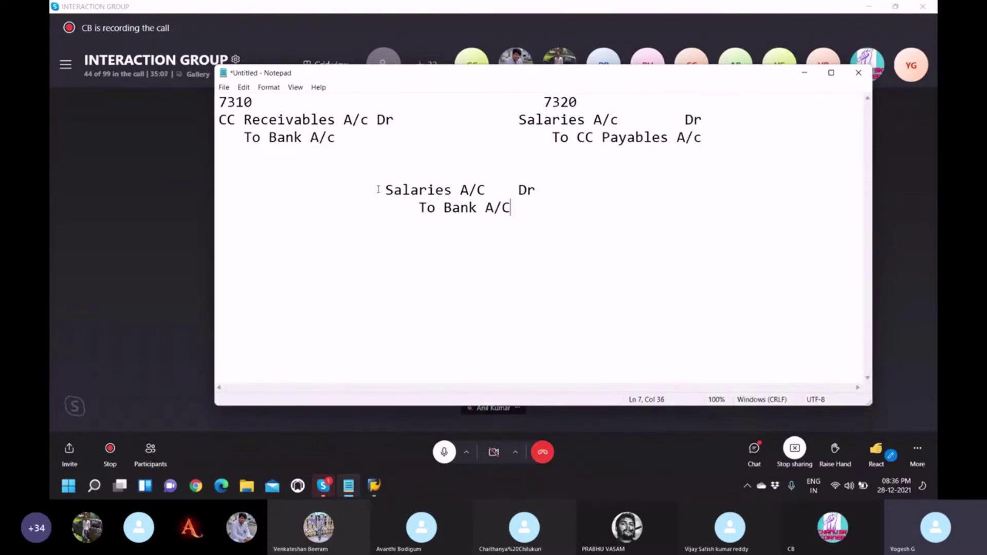
# Step: In the combined Salaries and Bank entry, add 7320 after the Salaries debit line and 7310 after the Bank line
pyautogui.moveTo(379, 190); pyautogui.dragTo(535, 217)
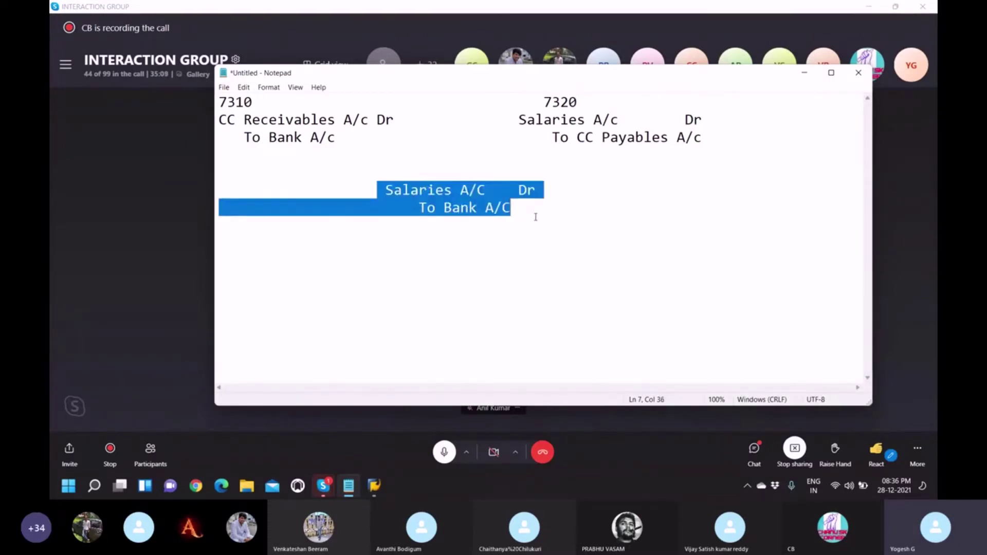
pyautogui.click(560, 196)
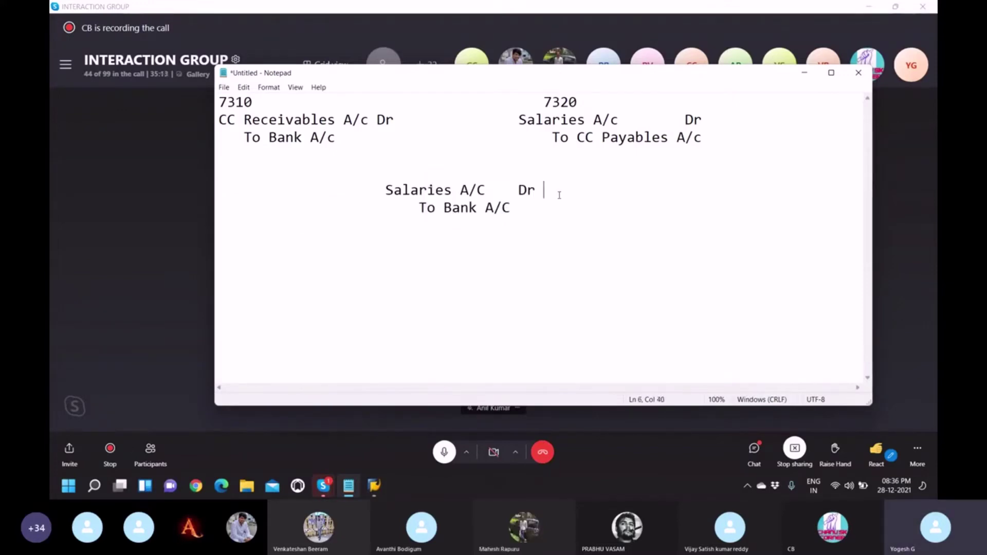
pyautogui.write('7320')
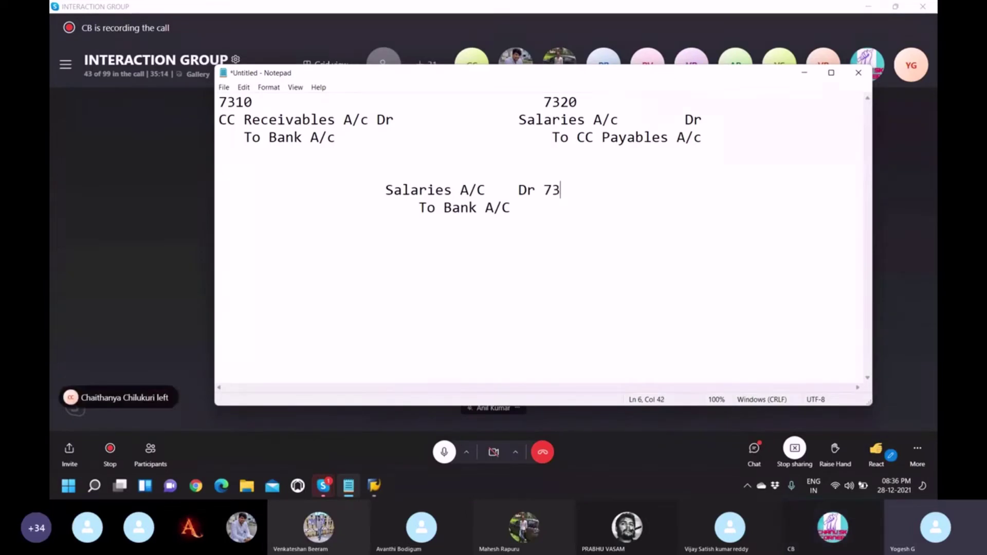
pyautogui.click(546, 211)
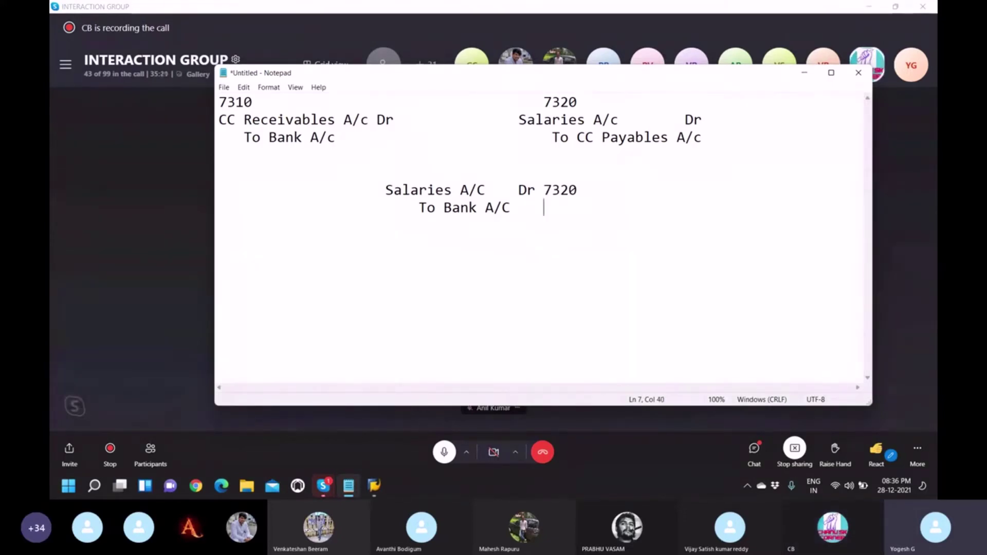
pyautogui.write('7321')
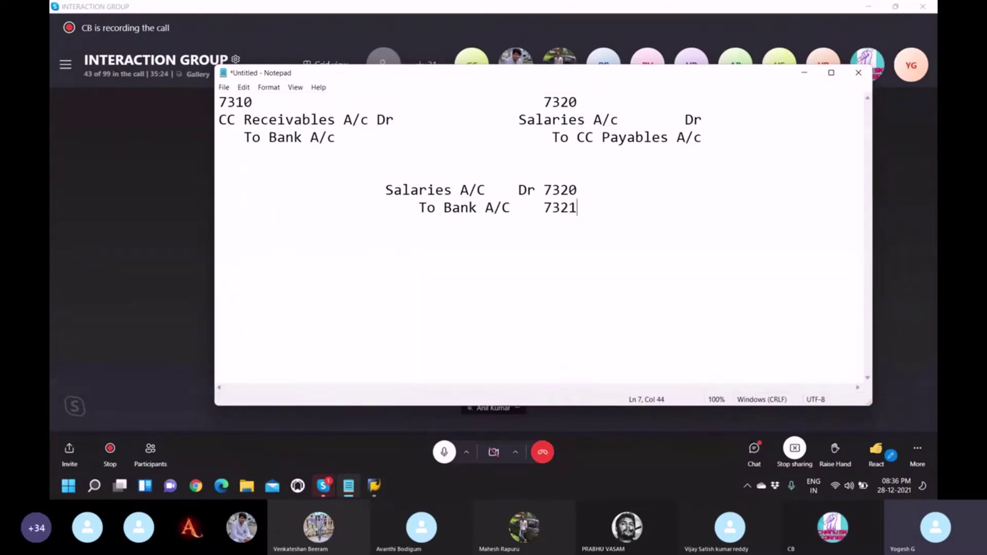
pyautogui.press('BackSpace')
pyautogui.press('BackSpace')
pyautogui.write('10')
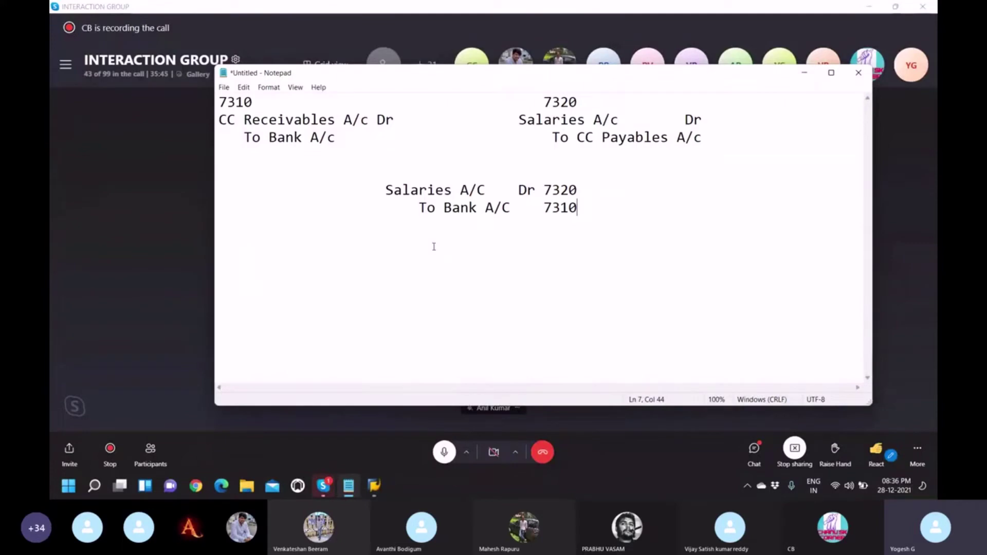
# Step: Switch to the SAP Easy Access window and try to open transaction FS00
pyautogui.click(371, 490)
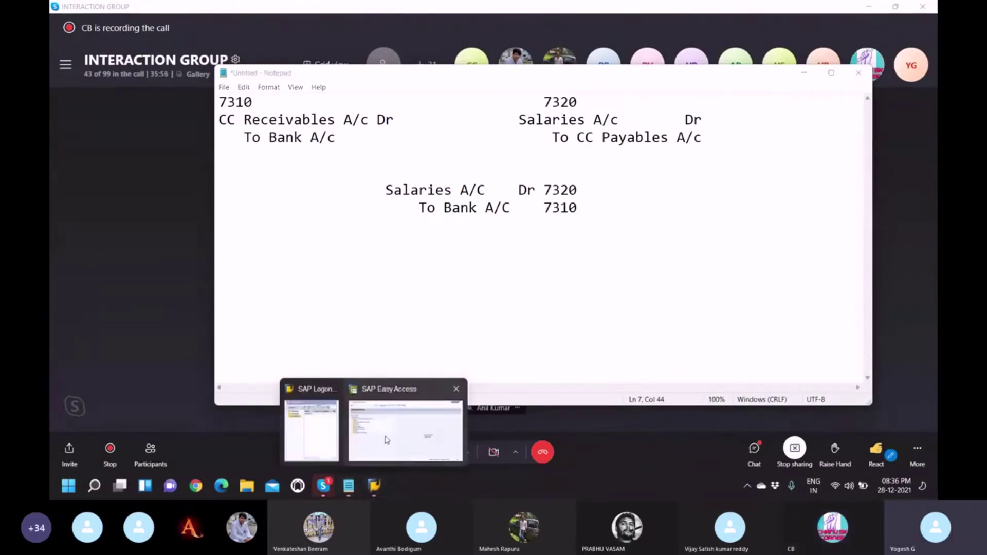
pyautogui.click(386, 440)
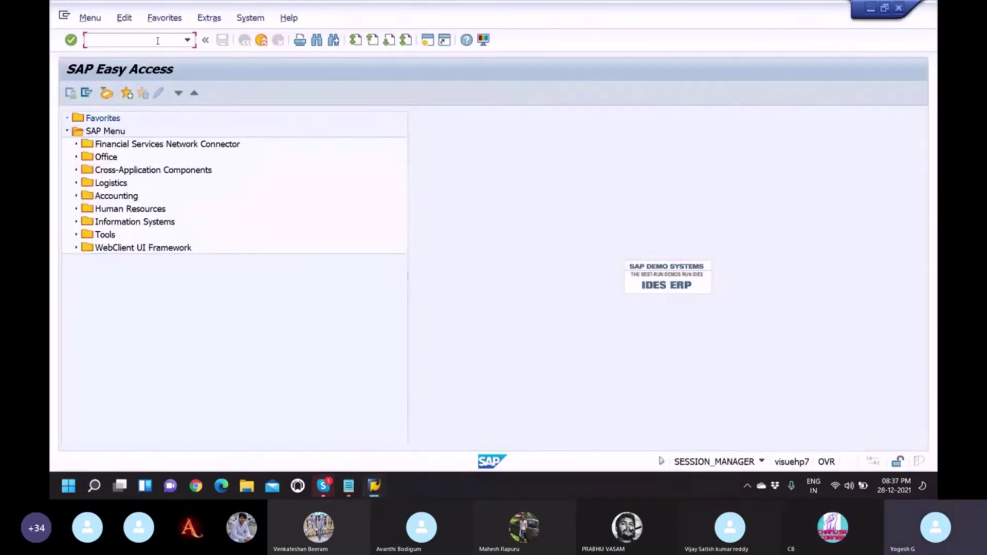
pyautogui.write('fs00')
pyautogui.press('Return')
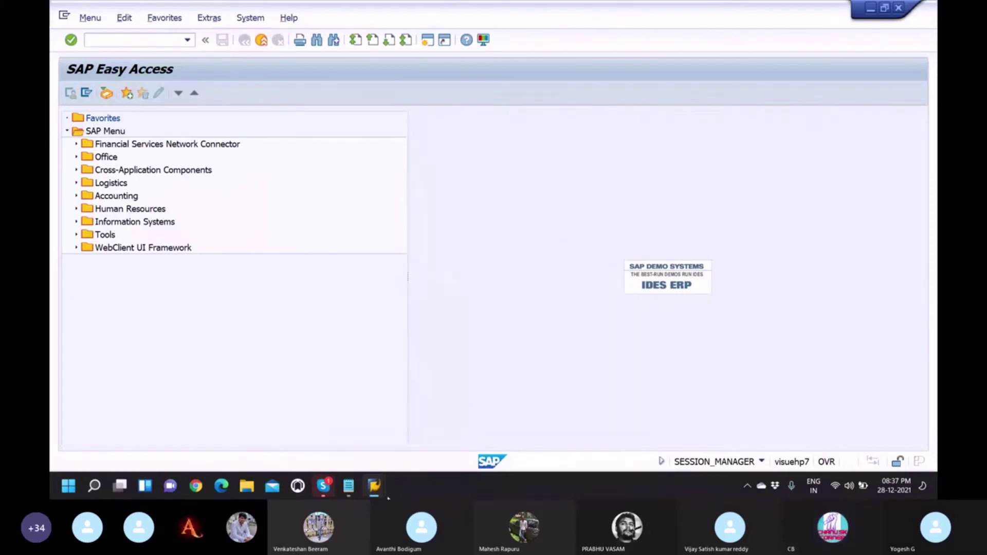
# Step: Open the FI-CO connection from SAP Logon and dismiss the connection error message of the old session
pyautogui.moveTo(372, 492)
pyautogui.click(312, 431)
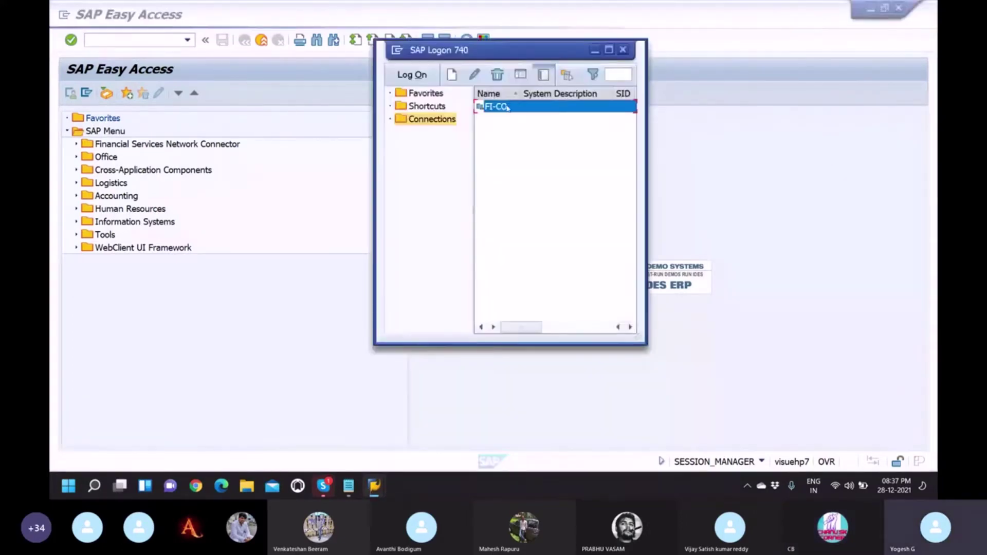
pyautogui.doubleClick(506, 107)
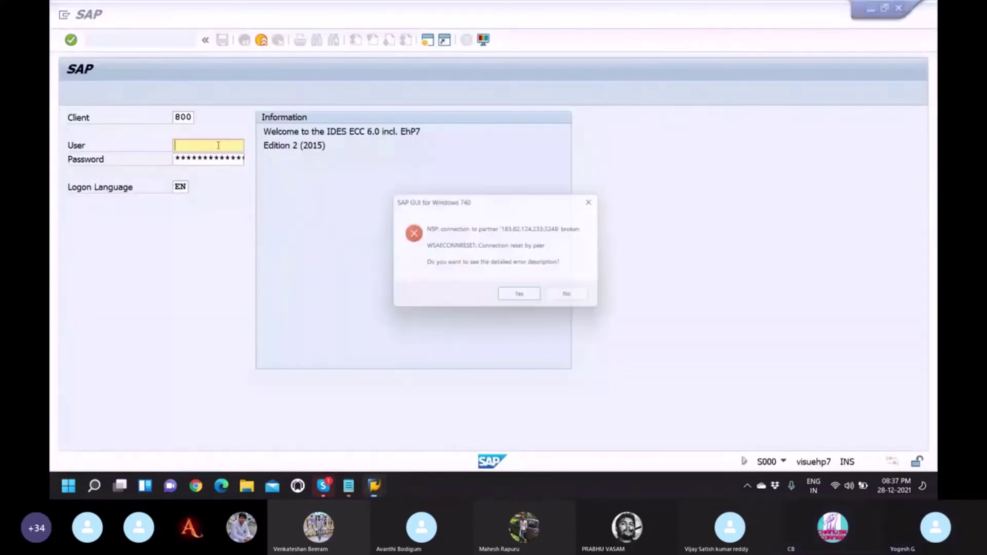
pyautogui.press('Return')
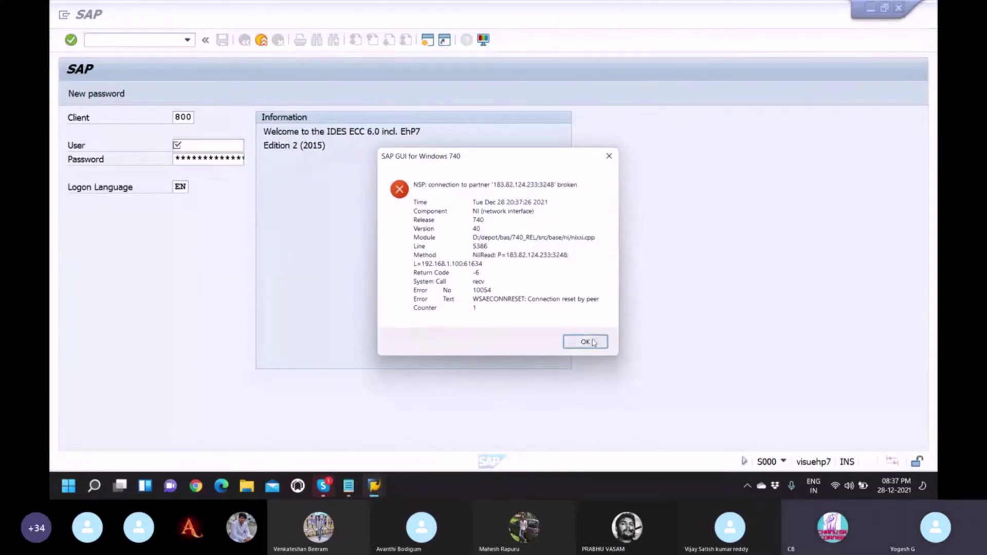
pyautogui.click(586, 342)
# Step: Log on to client 800 with the user ID and password, continuing with this logon and ending any other logons
pyautogui.click(206, 158)
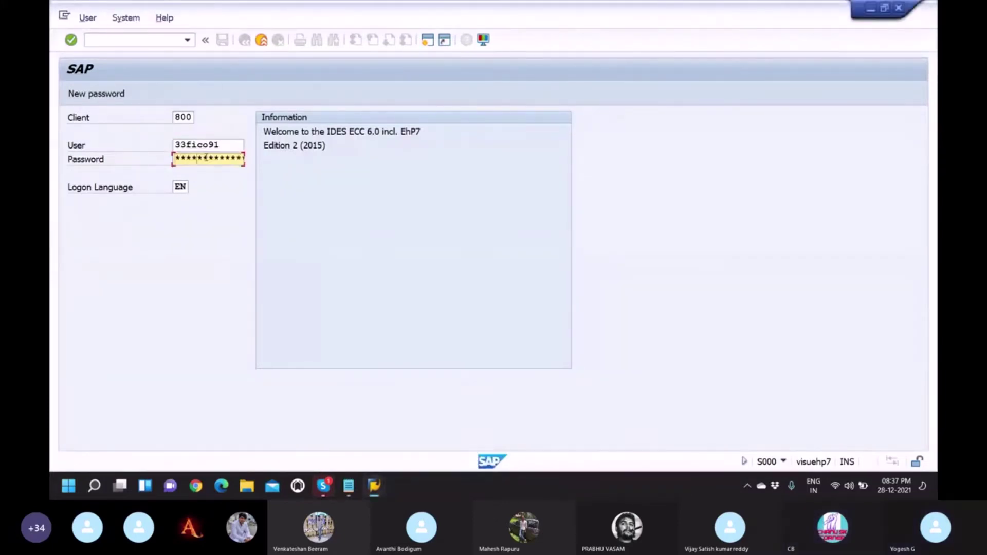
pyautogui.press('Return')
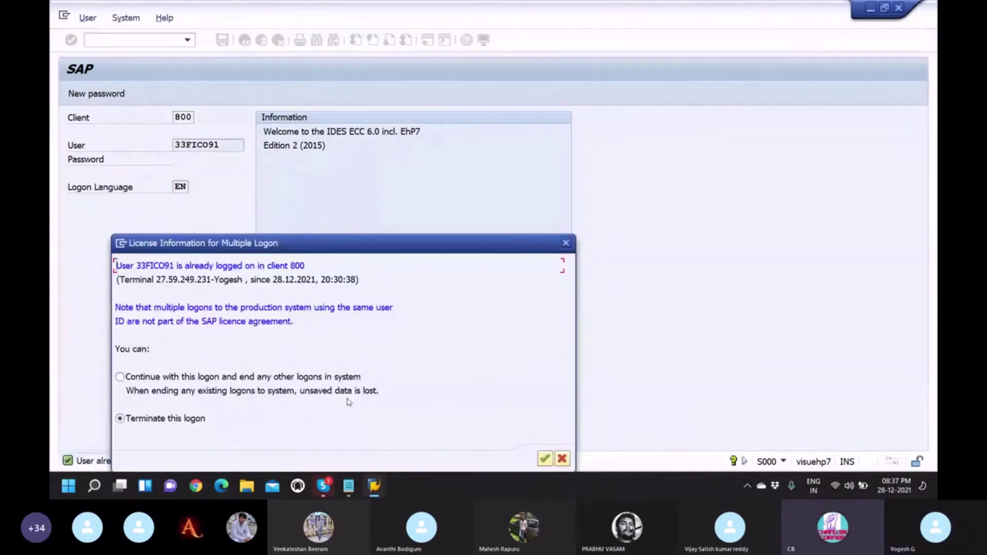
pyautogui.click(334, 378)
pyautogui.click(545, 459)
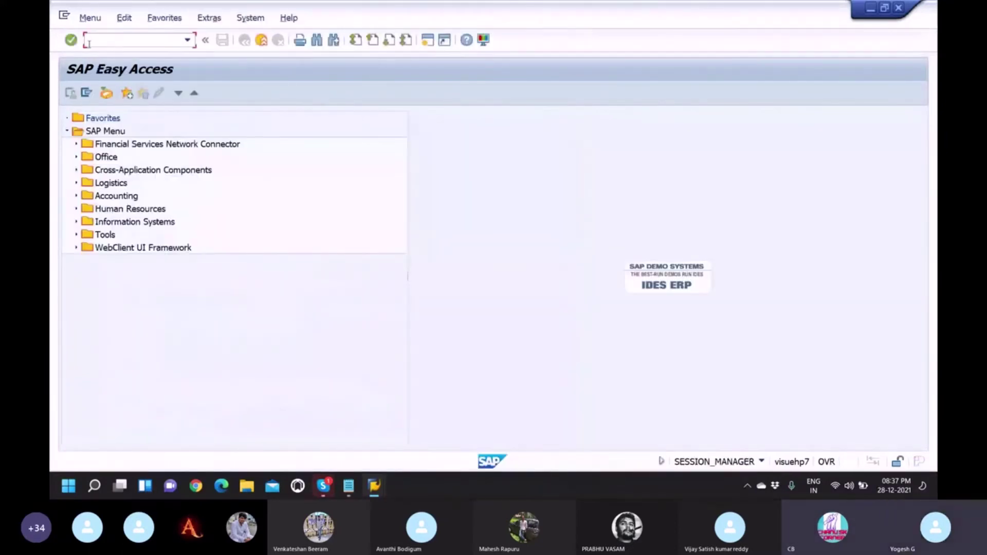
# Step: Open transaction FS00 to edit G/L accounts centrally
pyautogui.write('fs')
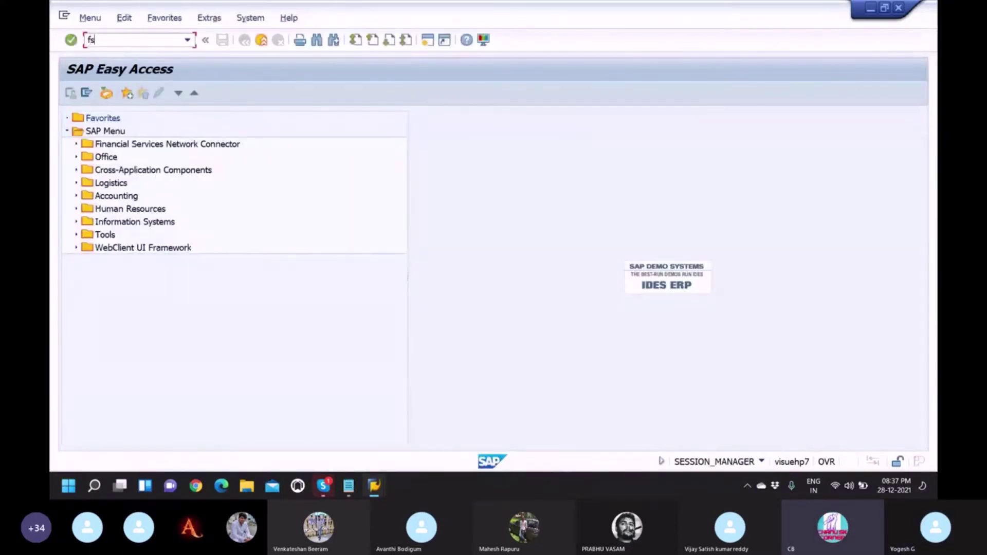
pyautogui.write('00')
pyautogui.press('Return')
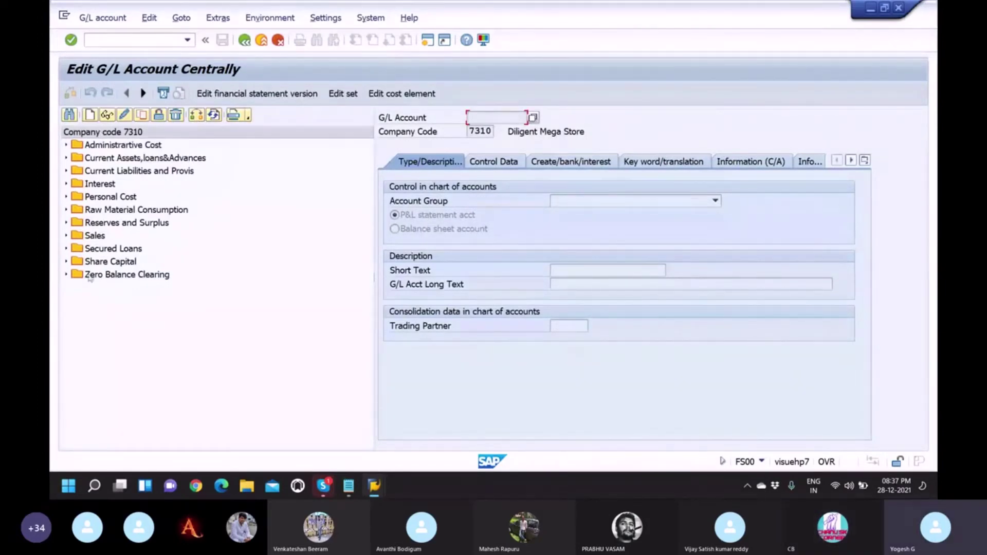
# Step: Examine the Zero Balance Clearing accounts 900000 and 900001, including the control data and document creation settings of 900000
pyautogui.click(66, 275)
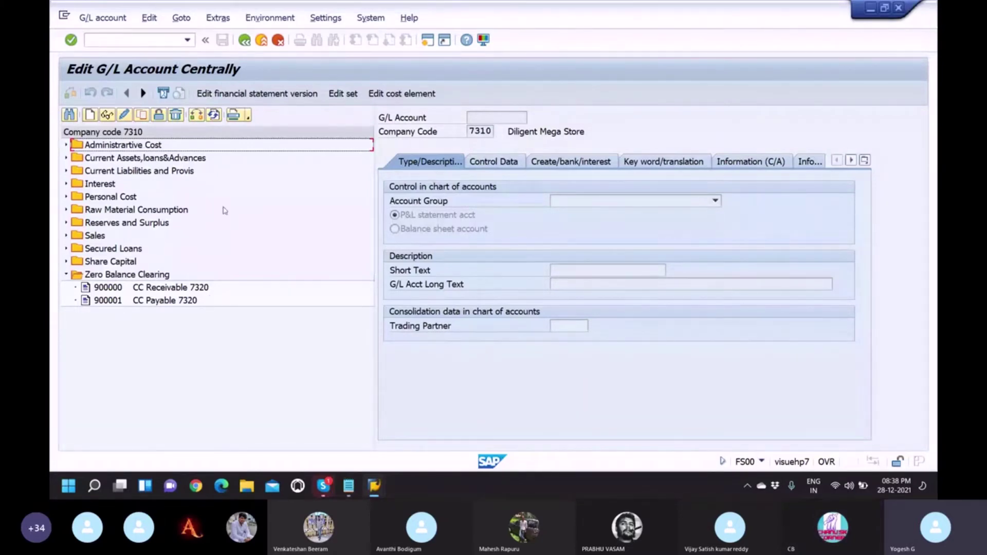
pyautogui.click(184, 290)
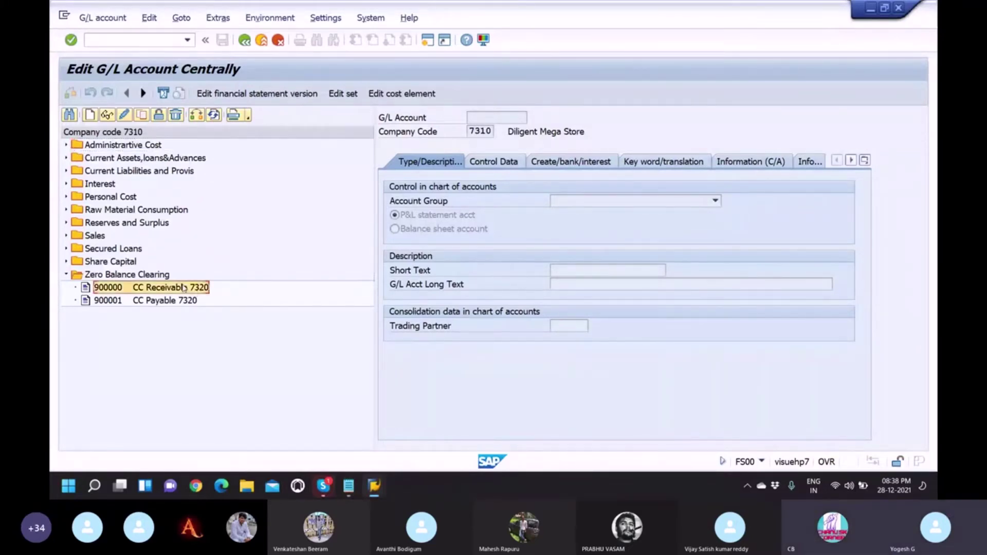
pyautogui.doubleClick(184, 289)
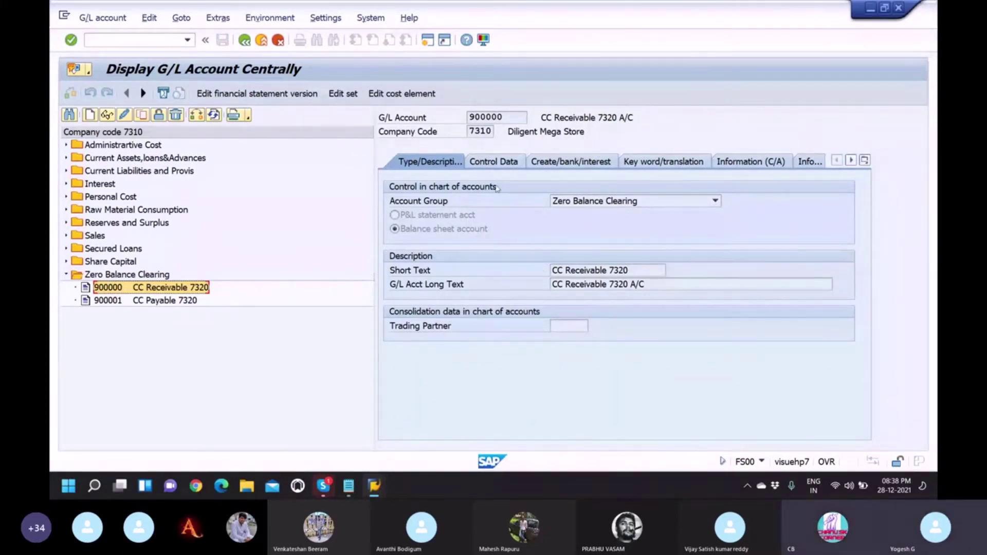
pyautogui.click(494, 161)
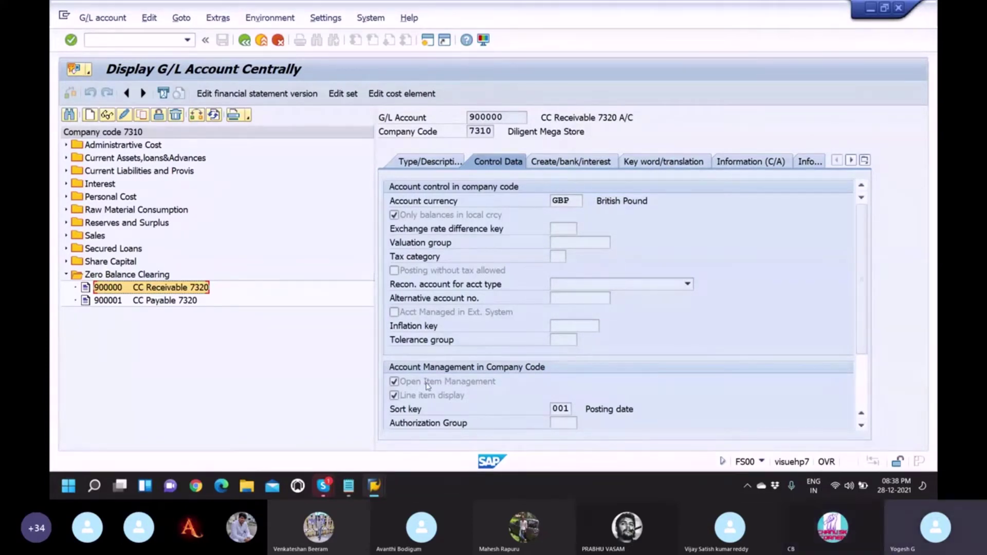
pyautogui.click(555, 161)
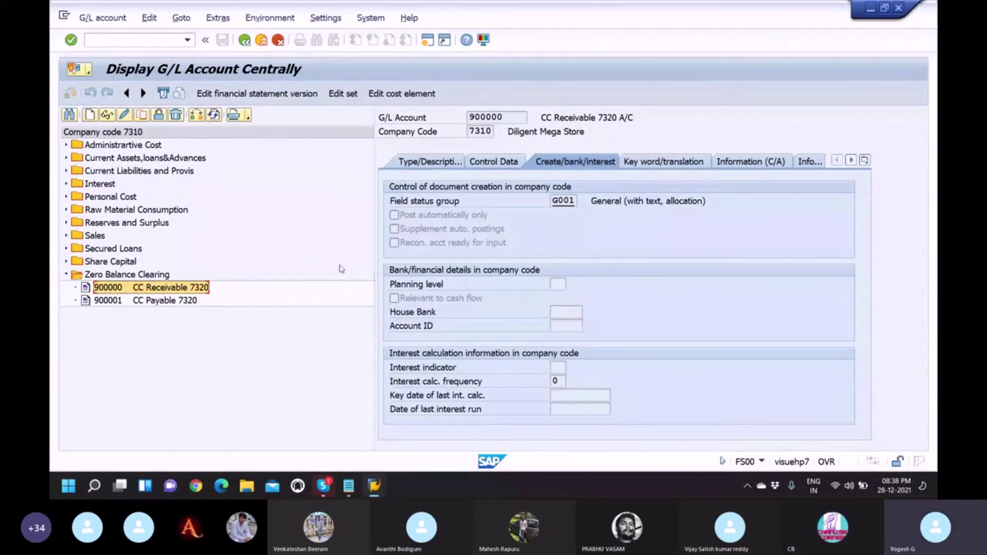
pyautogui.click(175, 301)
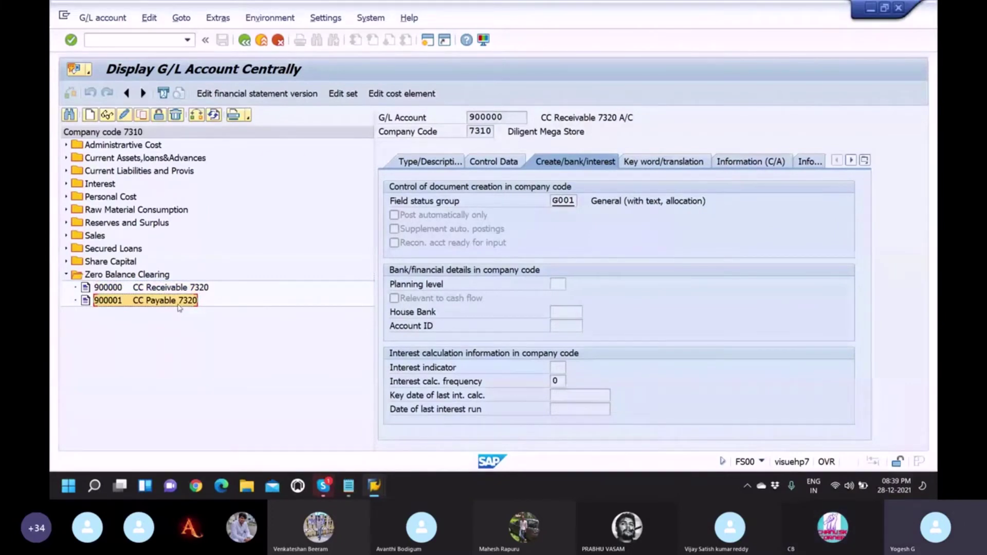
pyautogui.doubleClick(175, 301)
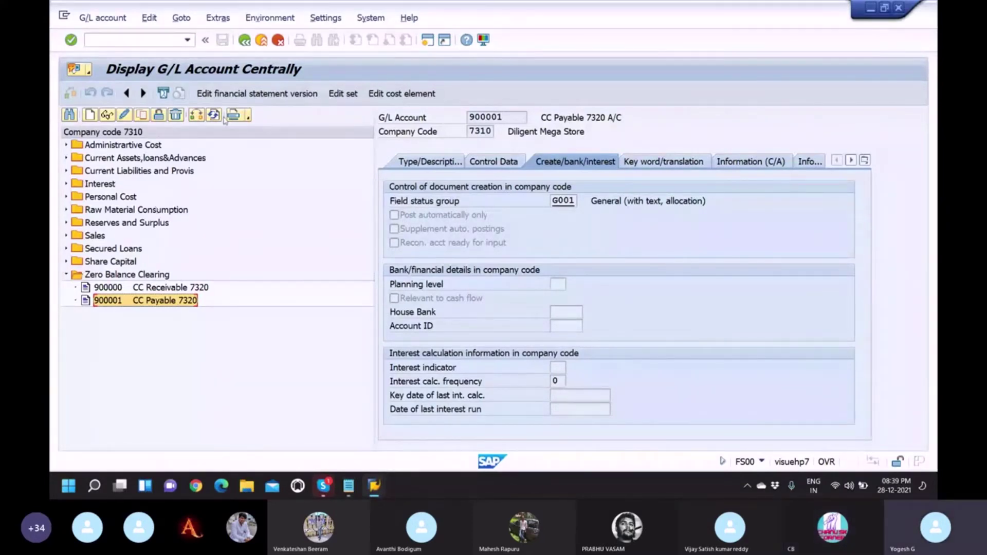
# Step: Switch the G/L account list to company code 7320
pyautogui.click(197, 116)
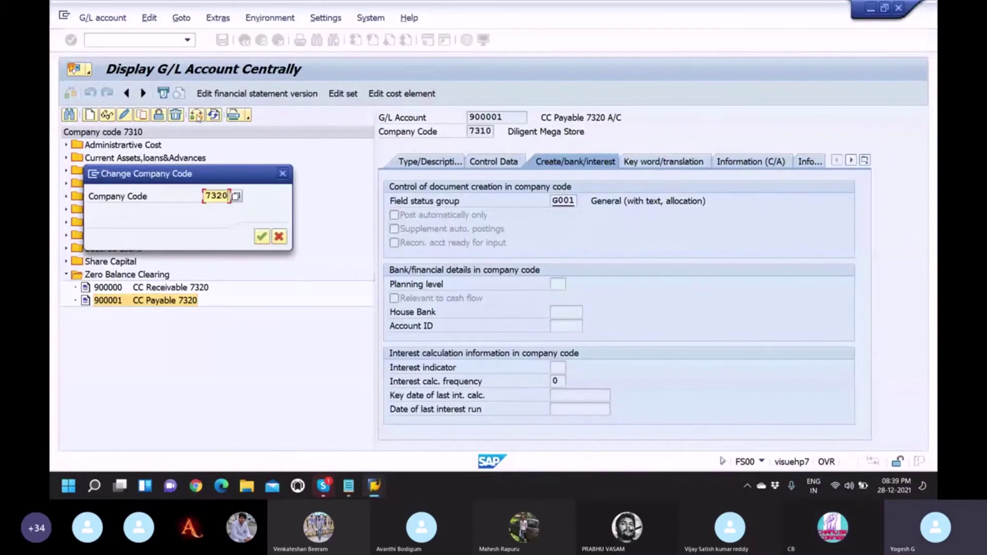
pyautogui.press('Return')
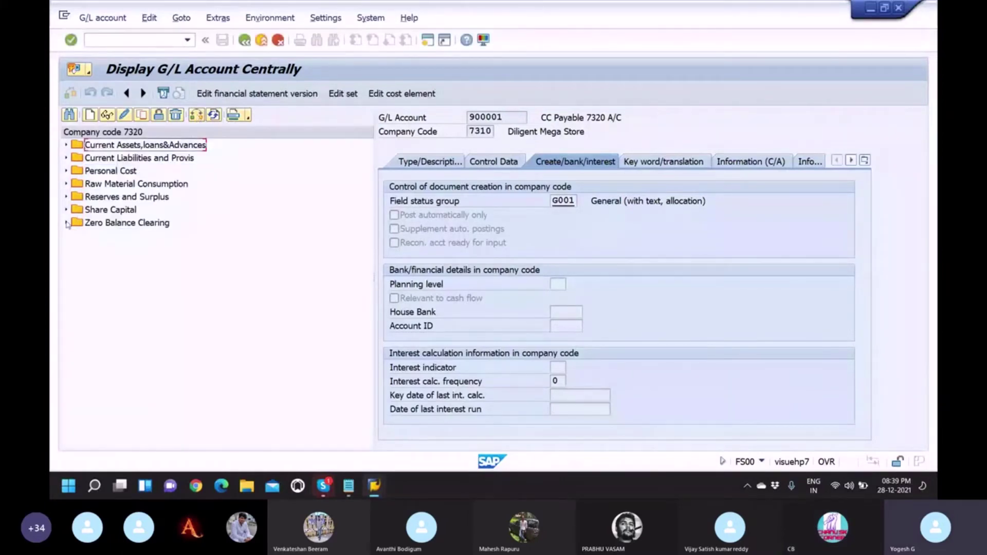
# Step: Examine the description and control data of Zero Balance Clearing account 900002 in company code 7320
pyautogui.click(66, 223)
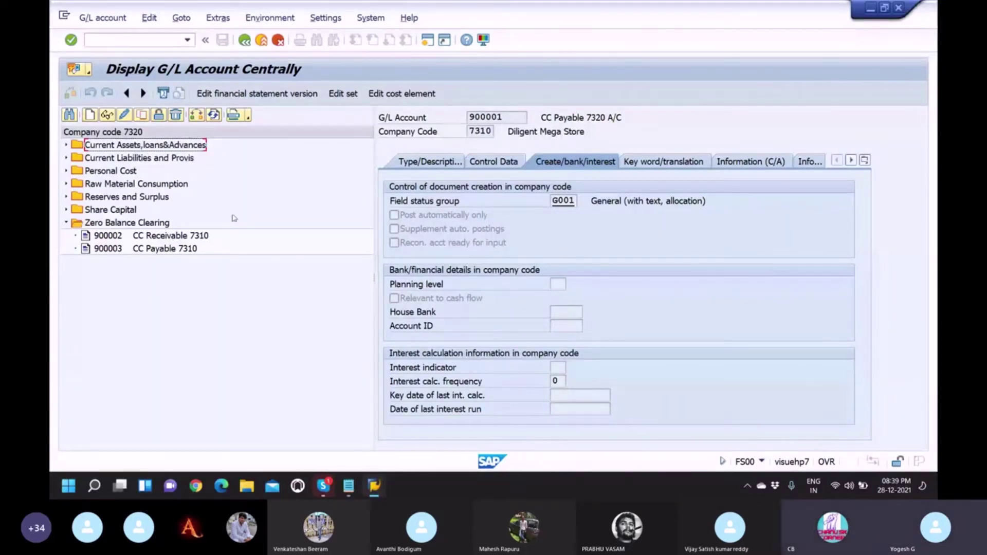
pyautogui.click(184, 238)
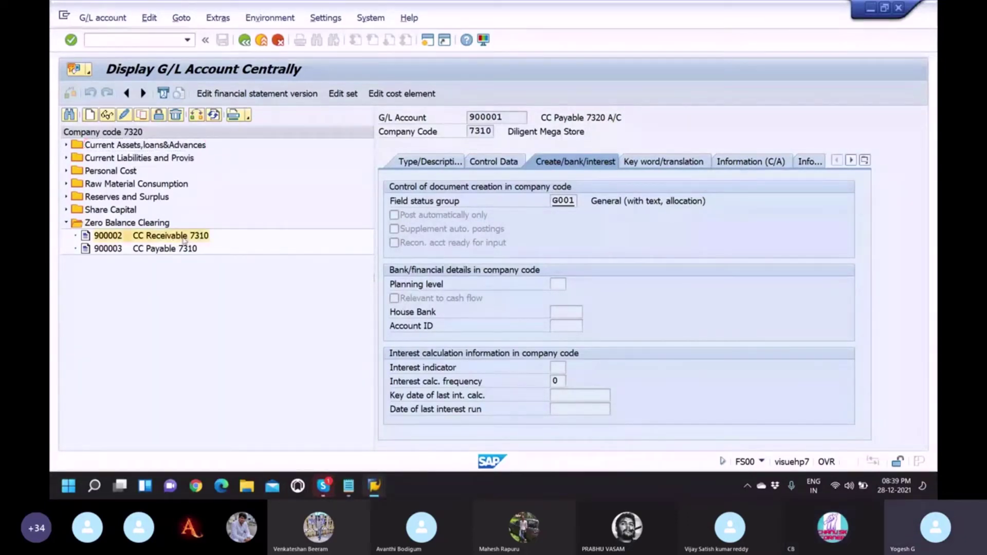
pyautogui.doubleClick(184, 238)
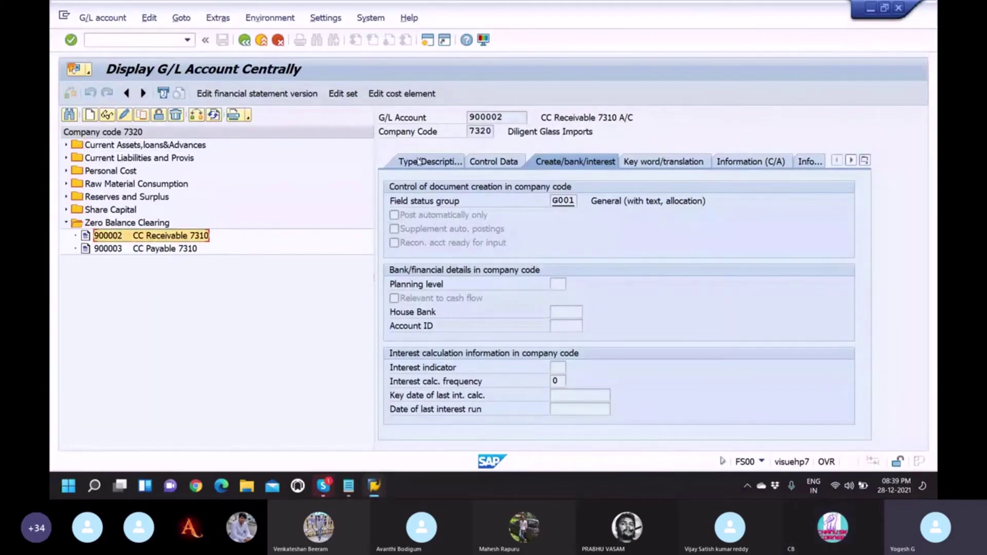
pyautogui.click(419, 161)
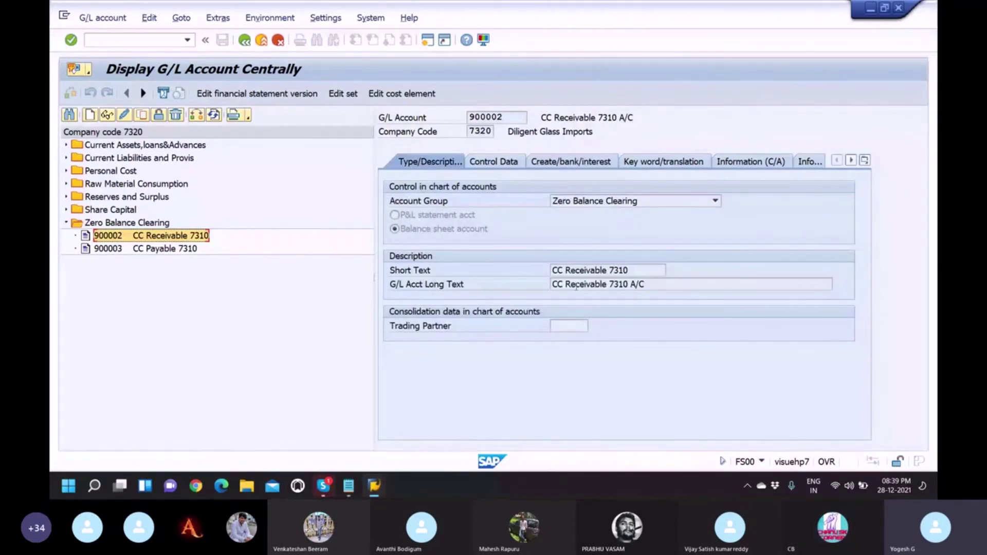
pyautogui.click(499, 162)
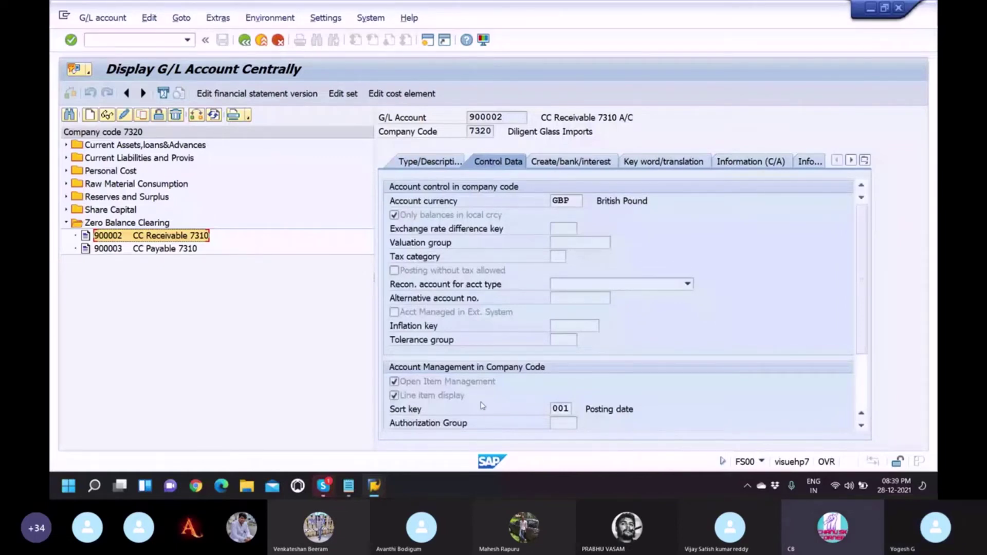
# Step: Open transaction OBYA for clearing between company codes 7310 and 7320
pyautogui.hotkey('ctrl', '/')
pyautogui.write('/nob')
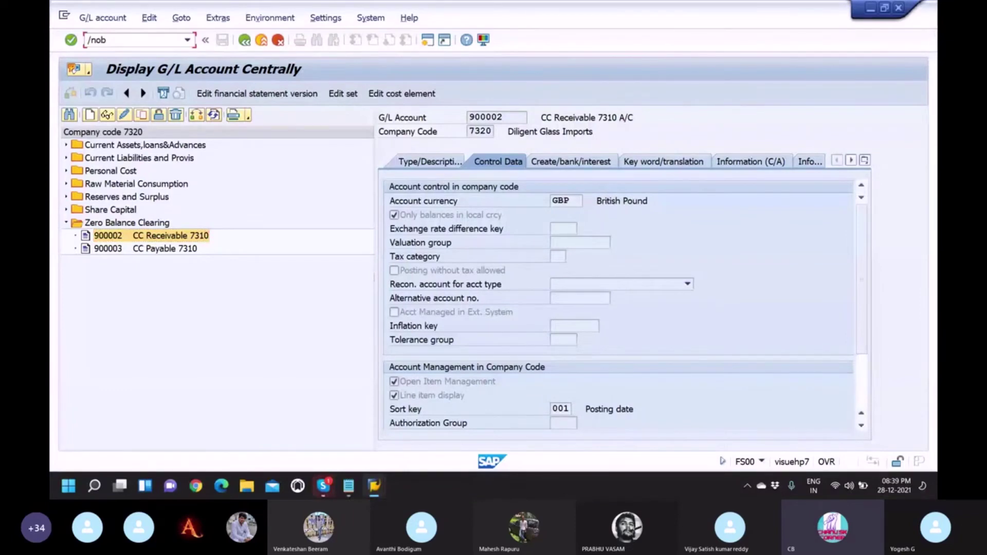
pyautogui.write('ya')
pyautogui.press('Return')
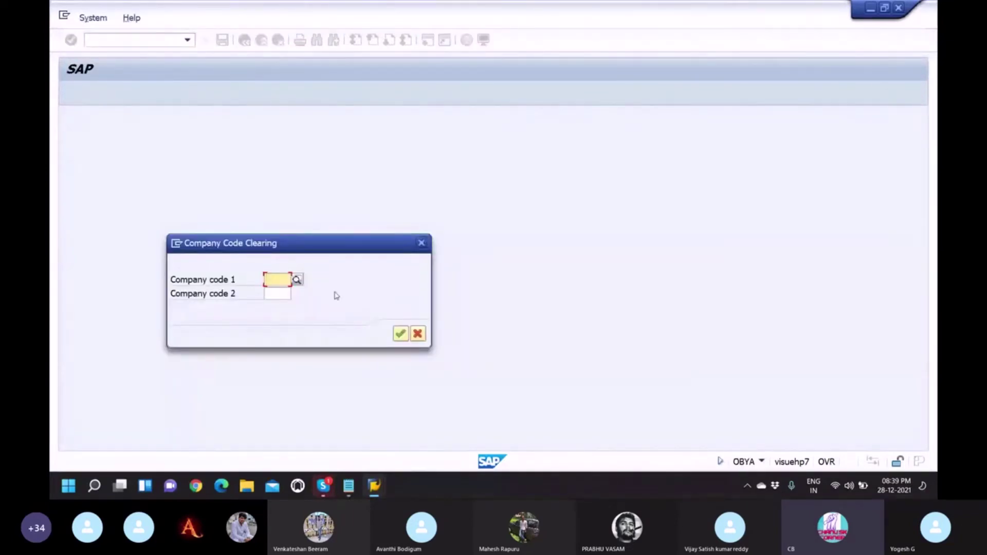
pyautogui.write('7310')
pyautogui.click(287, 299)
pyautogui.write('7320')
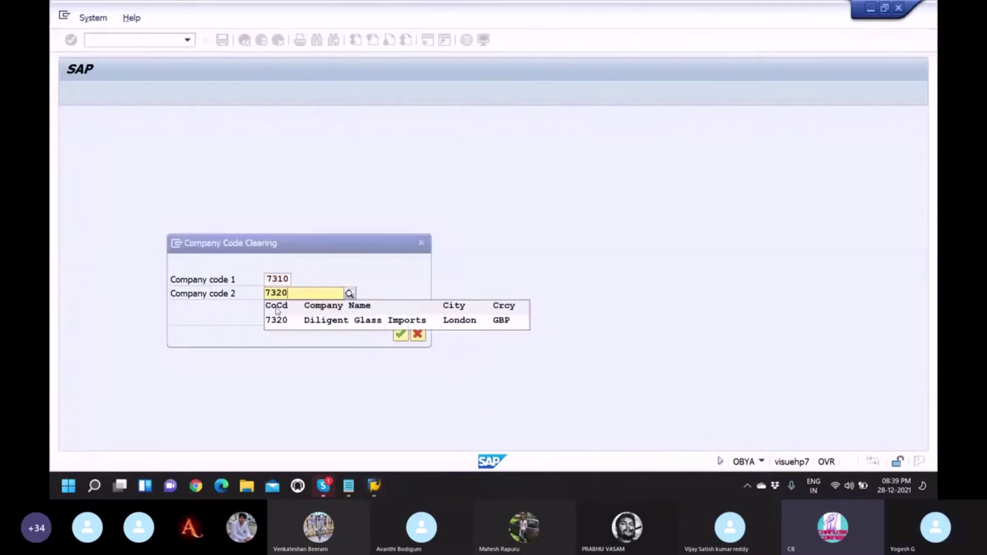
pyautogui.click(401, 334)
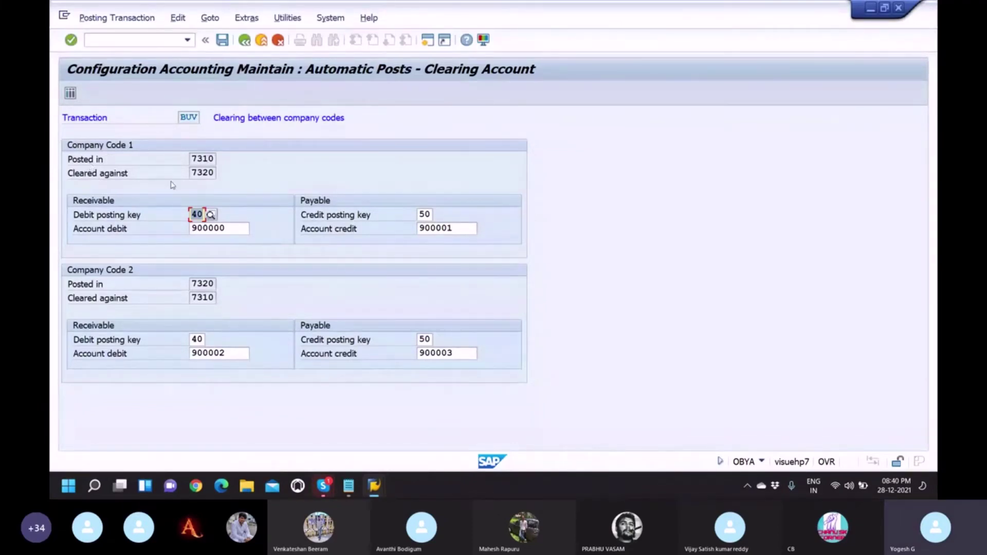
# Step: Examine the company codes, debit and credit posting keys, and clearing accounts assigned under Company Code 1
pyautogui.click(207, 175)
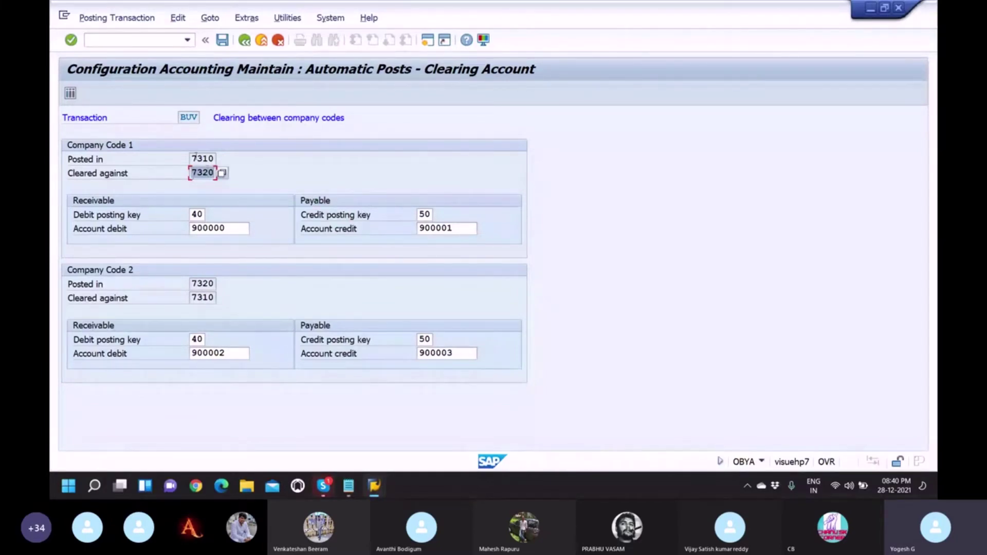
pyautogui.click(196, 157)
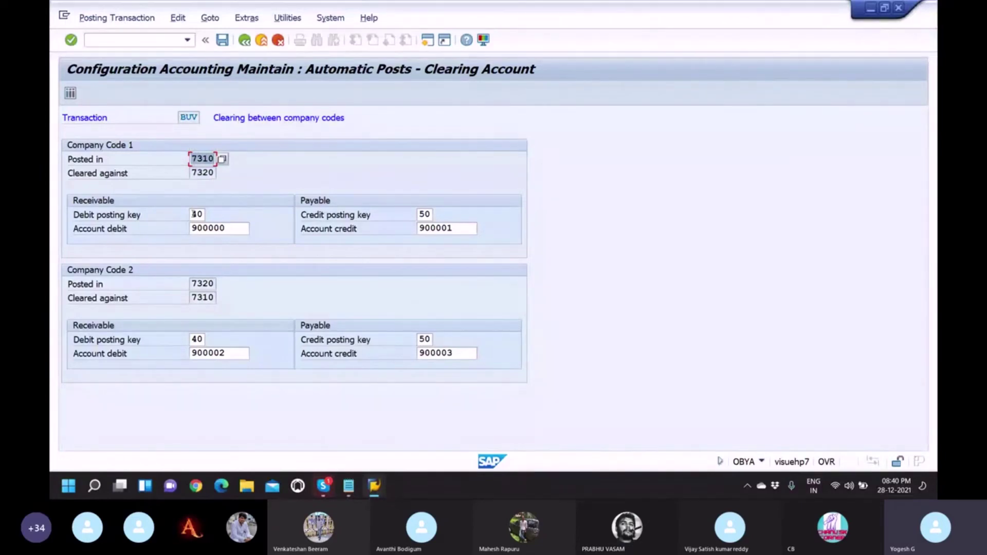
pyautogui.click(194, 214)
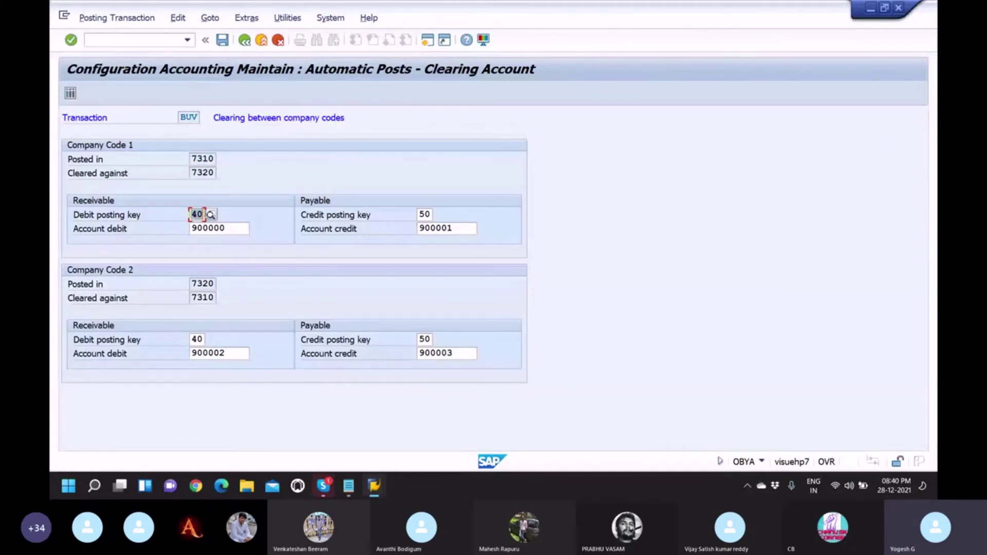
pyautogui.press('Tab')
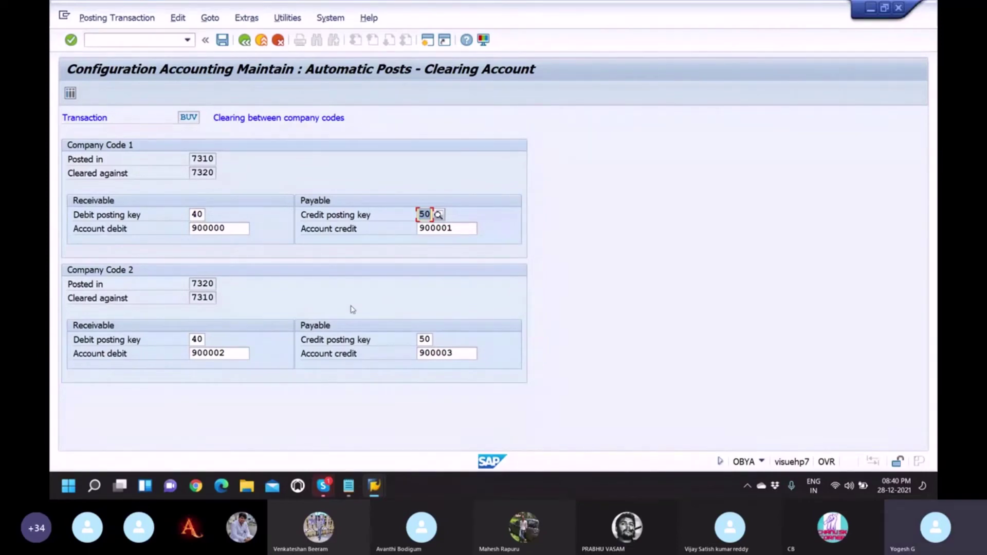
pyautogui.click(212, 228)
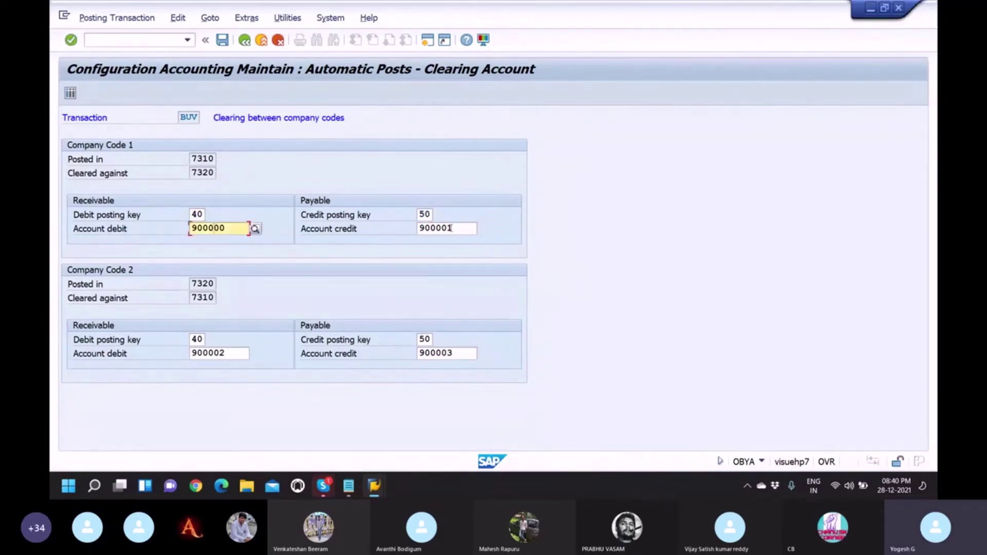
pyautogui.click(453, 227)
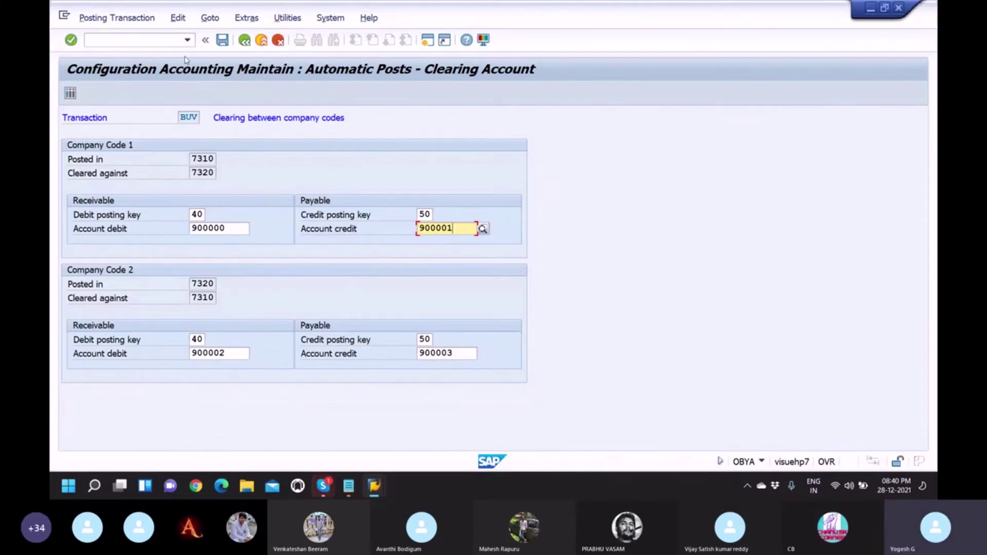
# Step: Open transaction FB50 to enter a G/L account document and check its company code
pyautogui.click(164, 41)
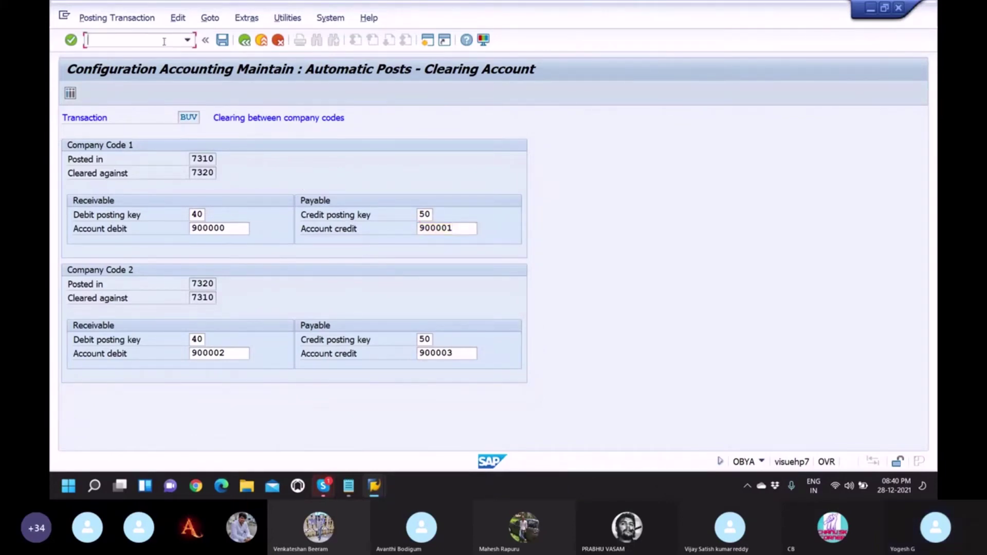
pyautogui.write('/nfb50')
pyautogui.press('Return')
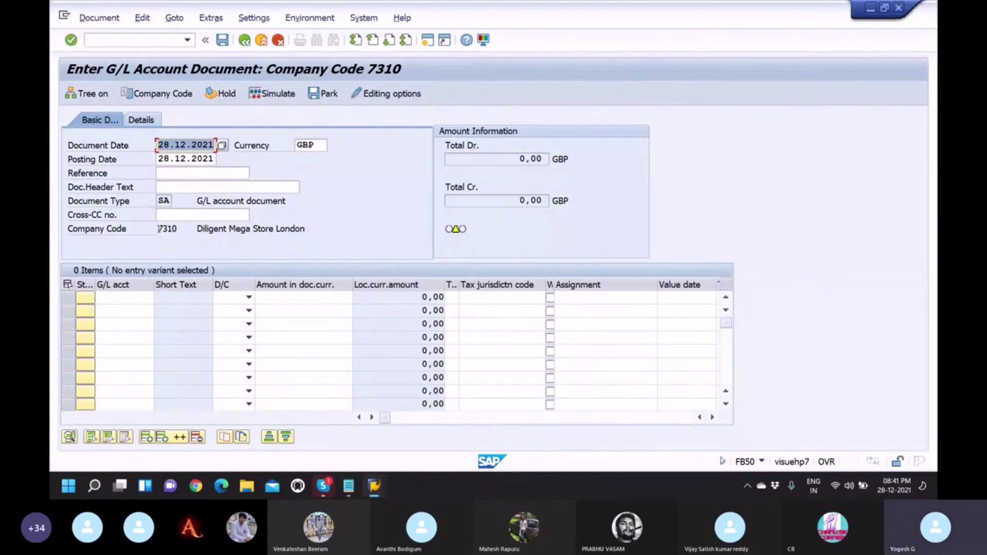
pyautogui.moveTo(159, 229); pyautogui.dragTo(181, 230)
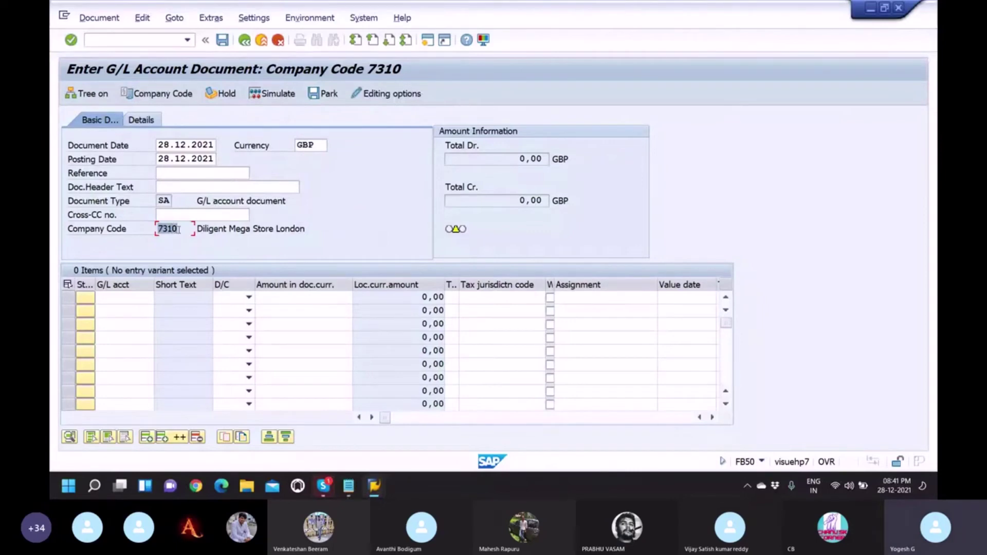
# Step: Switch to Notepad to review the cross-company Salaries to Bank entry, then return to the SAP document
pyautogui.click(348, 486)
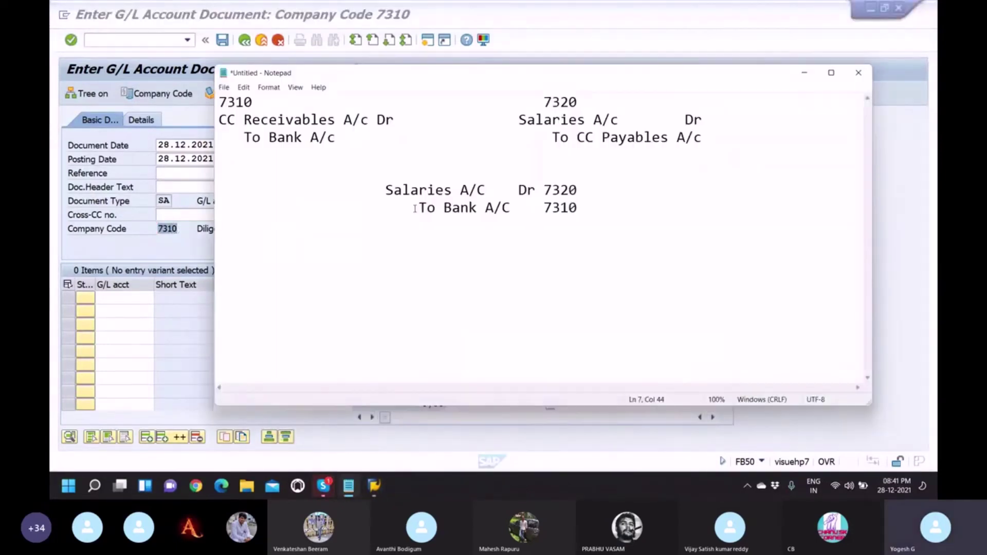
pyautogui.moveTo(386, 190); pyautogui.dragTo(593, 222)
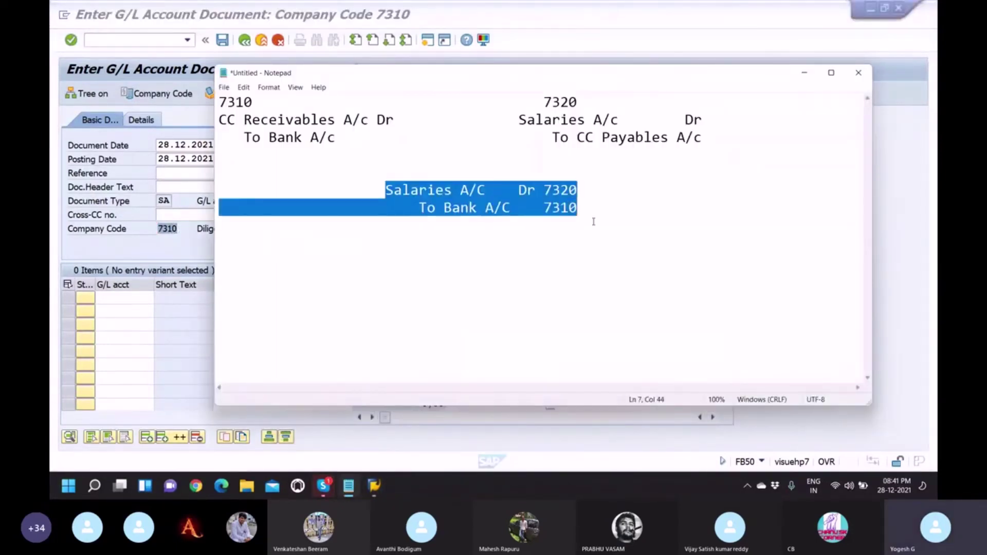
pyautogui.hotkey('ctrl', 'c')
pyautogui.click(805, 73)
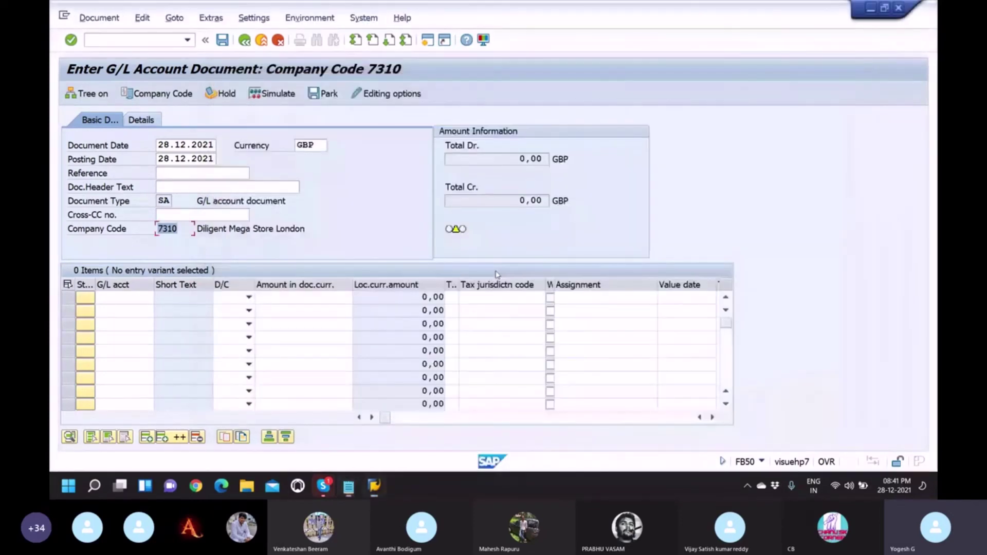
pyautogui.hotkey('shift', 'Tab')
# Step: Enter the first line item with G/L account 200101 (HDFC Main Bank) as a credit of 20000
pyautogui.click(136, 299)
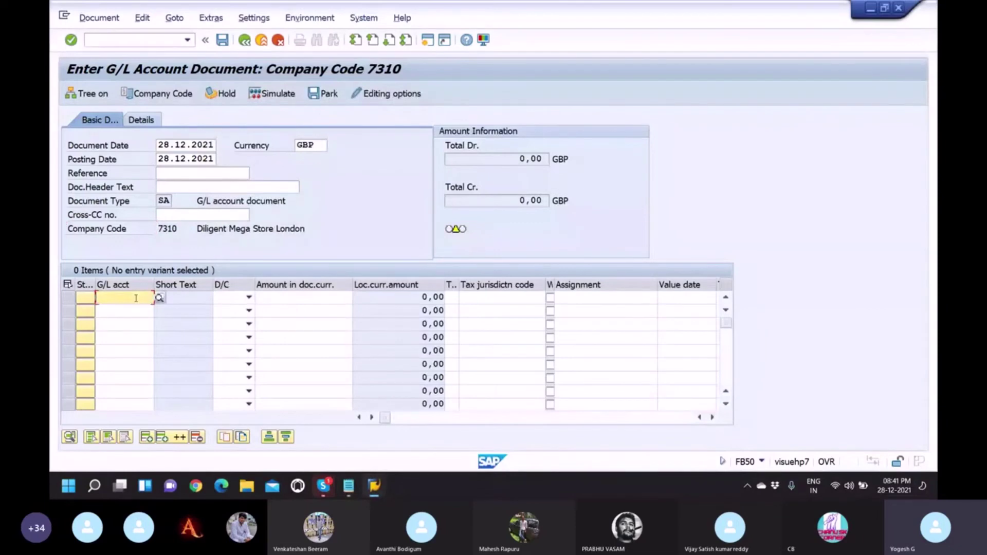
pyautogui.write('200')
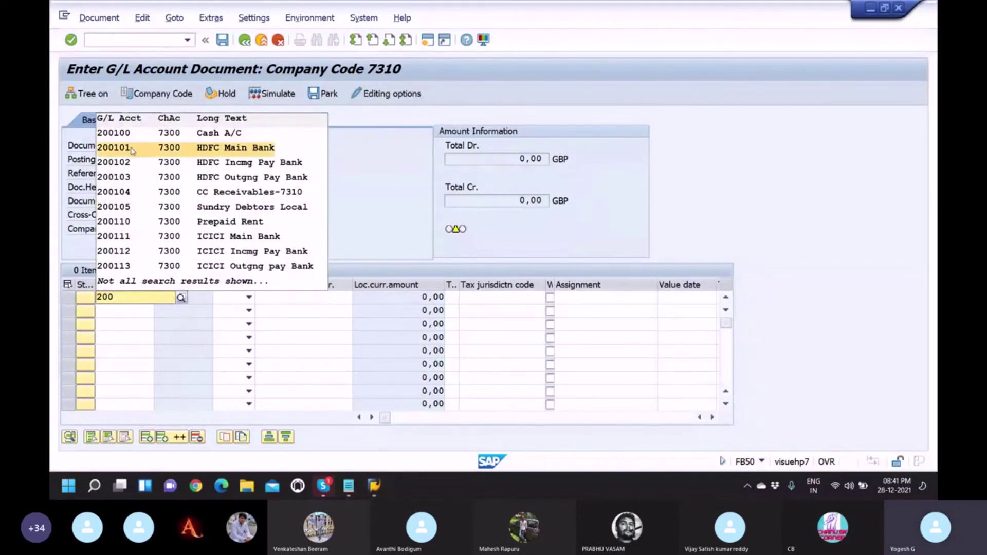
pyautogui.click(132, 149)
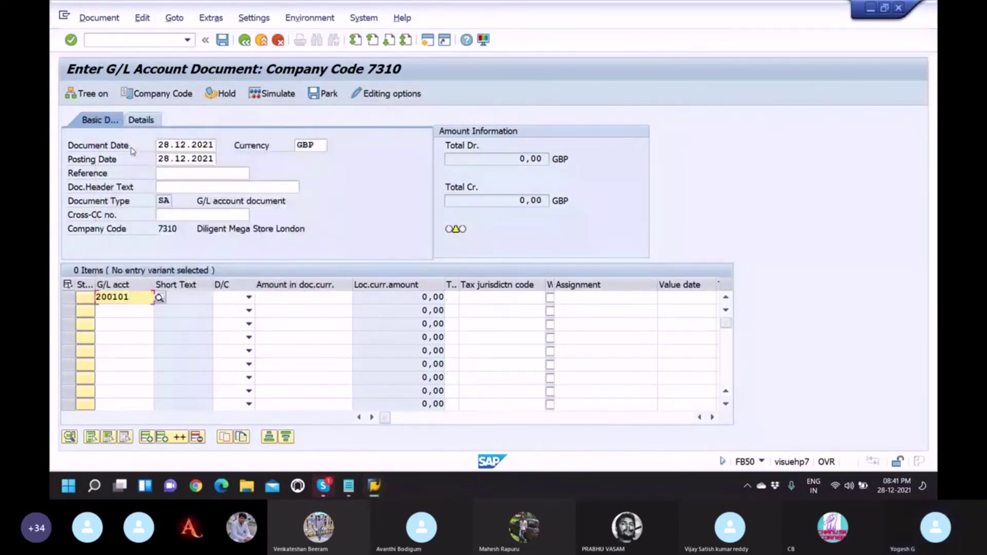
pyautogui.click(249, 298)
pyautogui.click(230, 323)
pyautogui.click(274, 298)
pyautogui.write('20000')
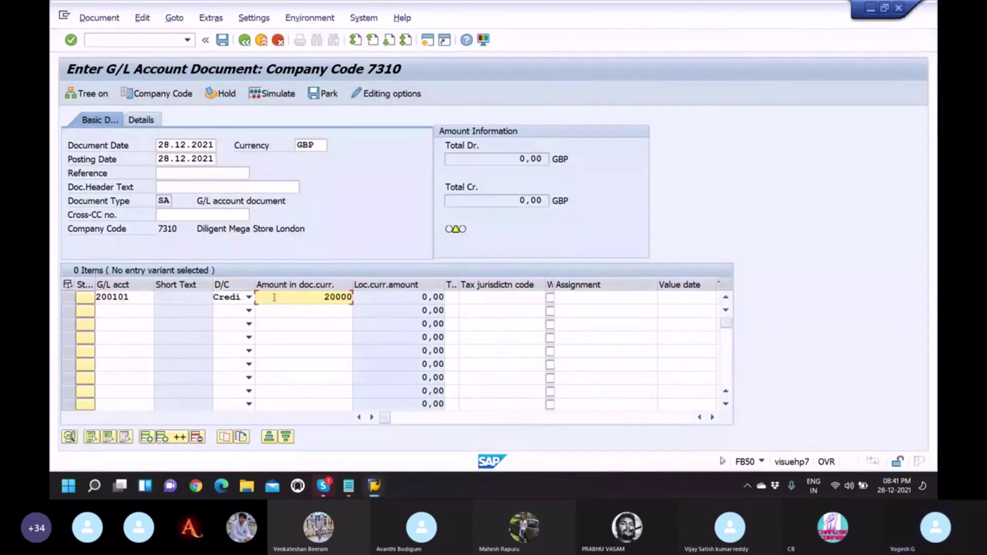
# Step: Complete the bank line item with the text "Salaries of 7320" and business area 7311
pyautogui.click(713, 417)
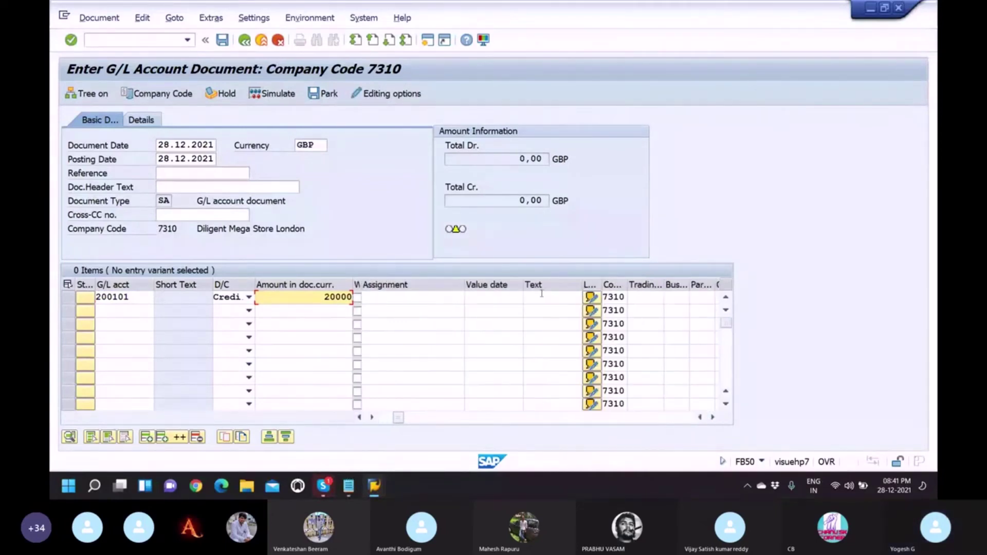
pyautogui.click(539, 298)
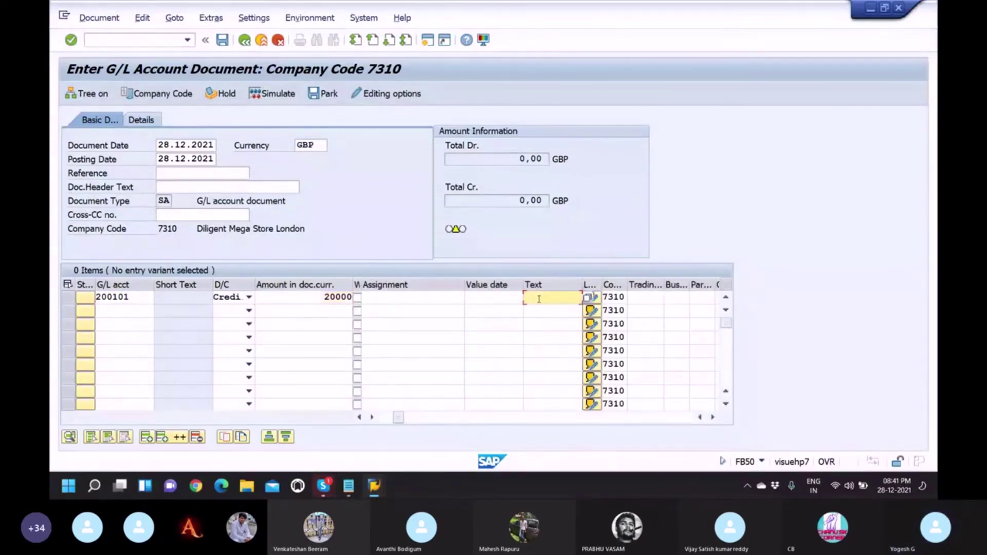
pyautogui.write('S')
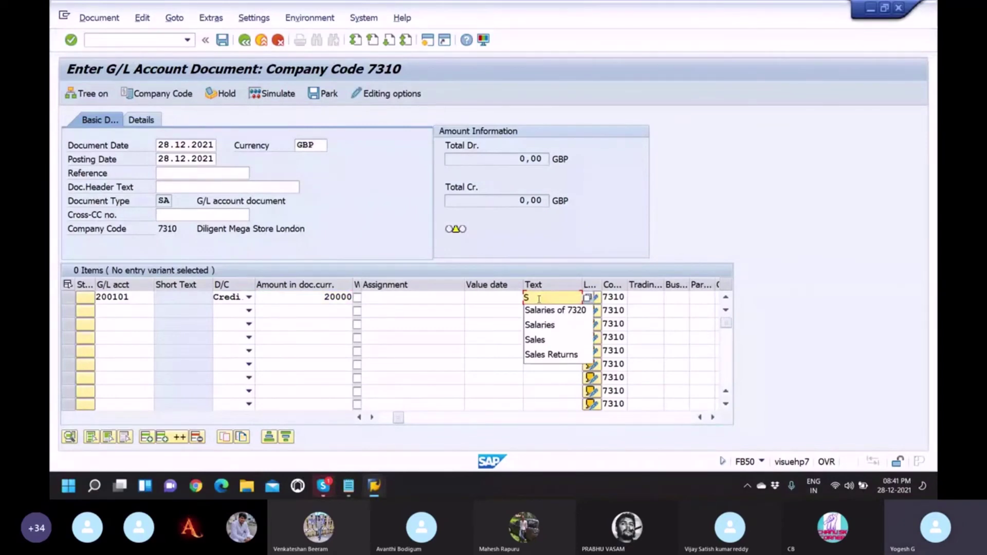
pyautogui.click(556, 310)
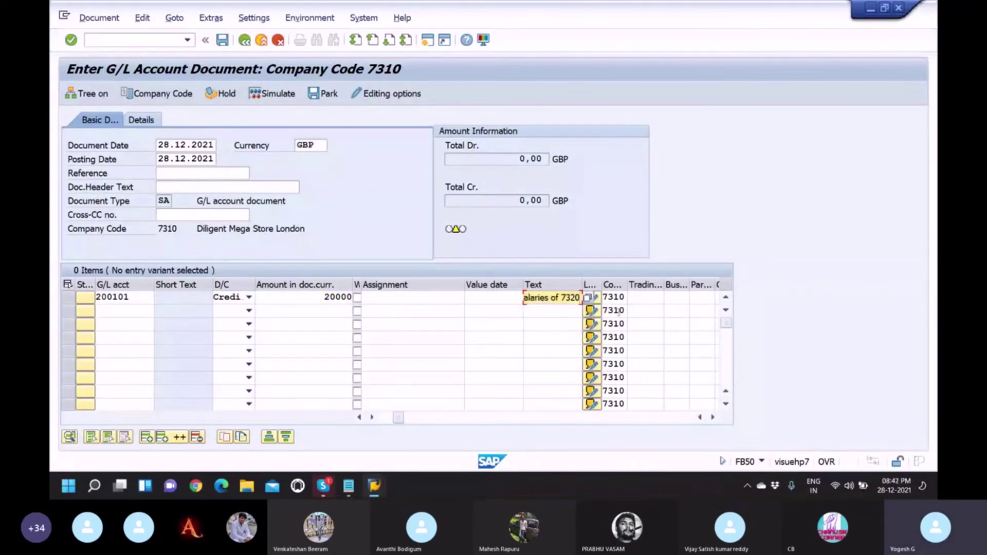
pyautogui.click(675, 297)
pyautogui.write('7')
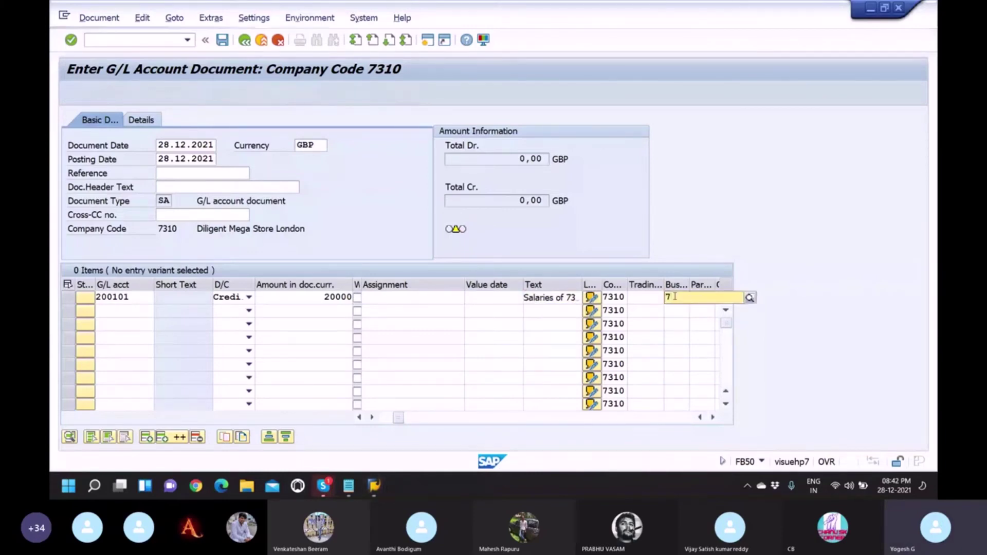
pyautogui.write('311')
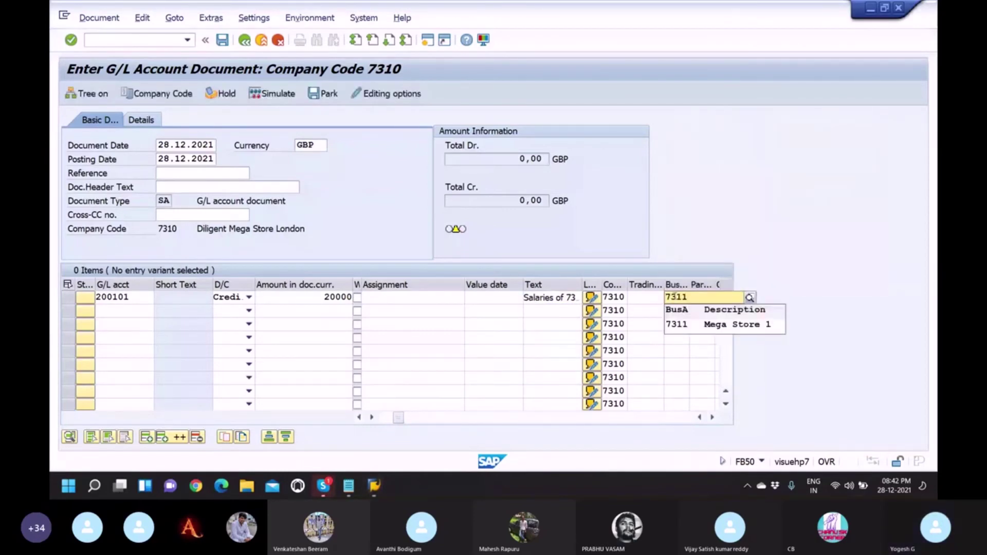
pyautogui.click(675, 324)
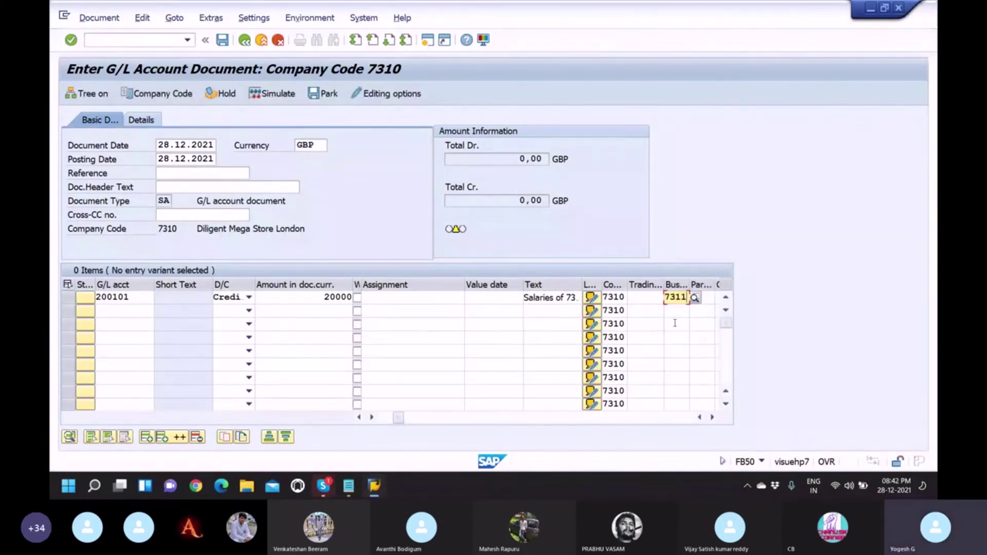
pyautogui.press('Return')
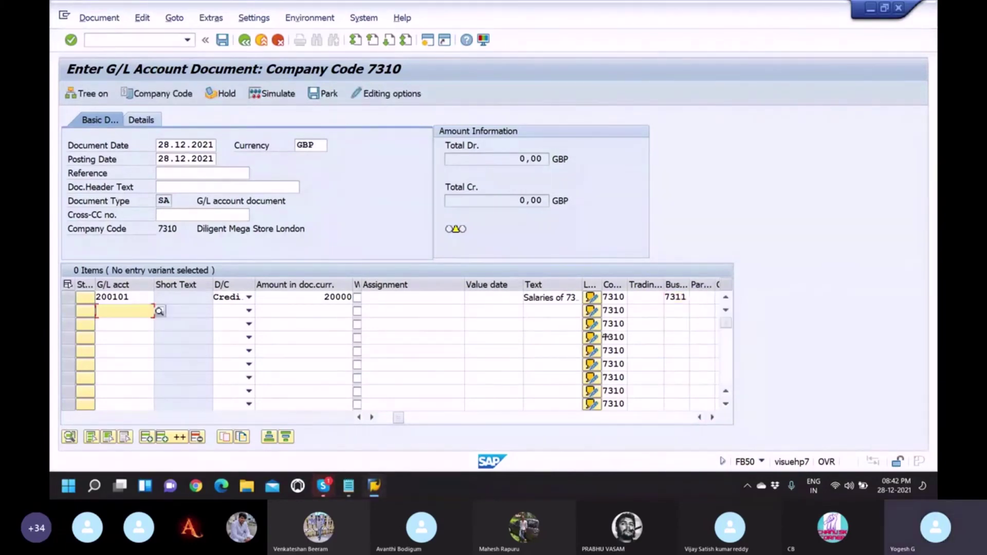
# Step: Start the second line item for company code 7320 with G/L account 400100 as a debit, entering * as the amount
pyautogui.click(615, 310)
pyautogui.write('2')
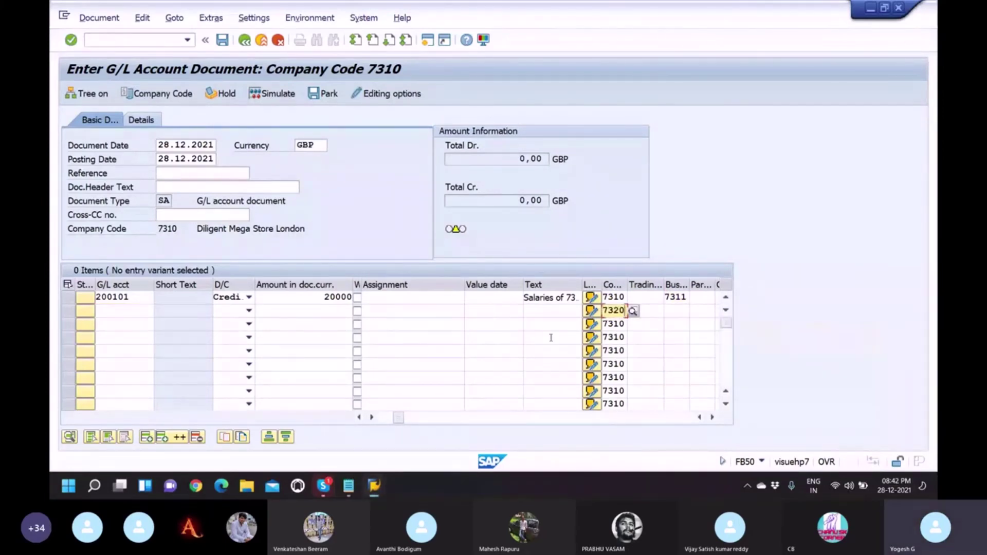
pyautogui.click(110, 310)
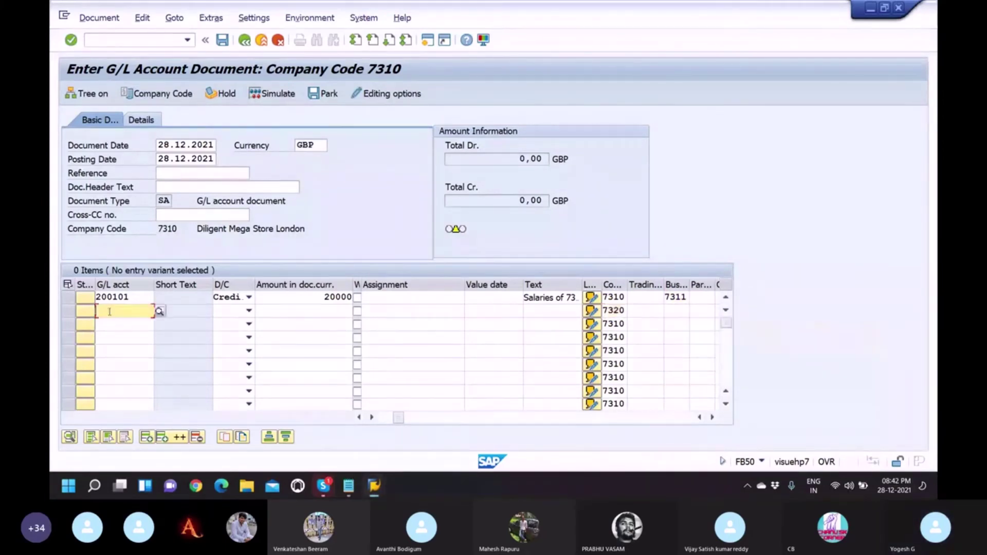
pyautogui.click(145, 313)
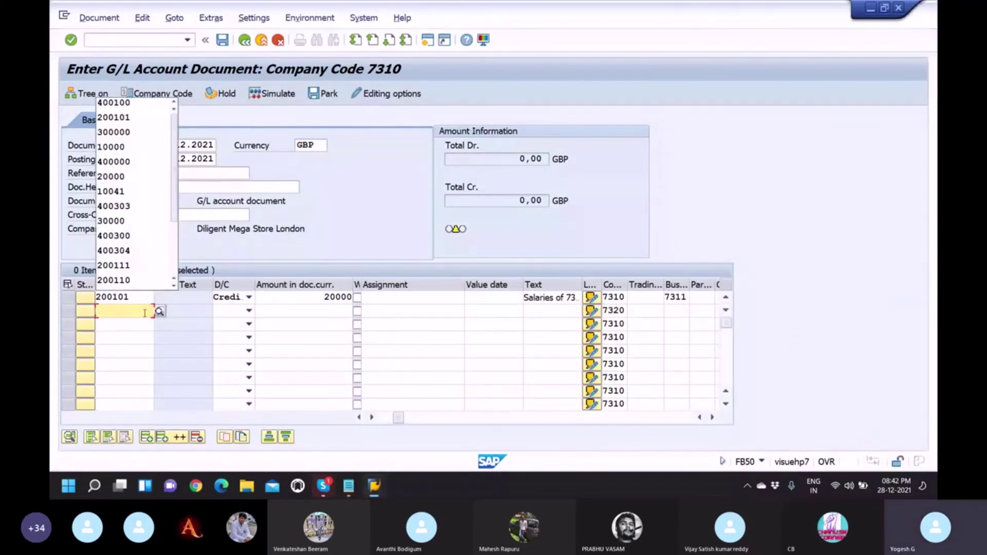
pyautogui.click(111, 104)
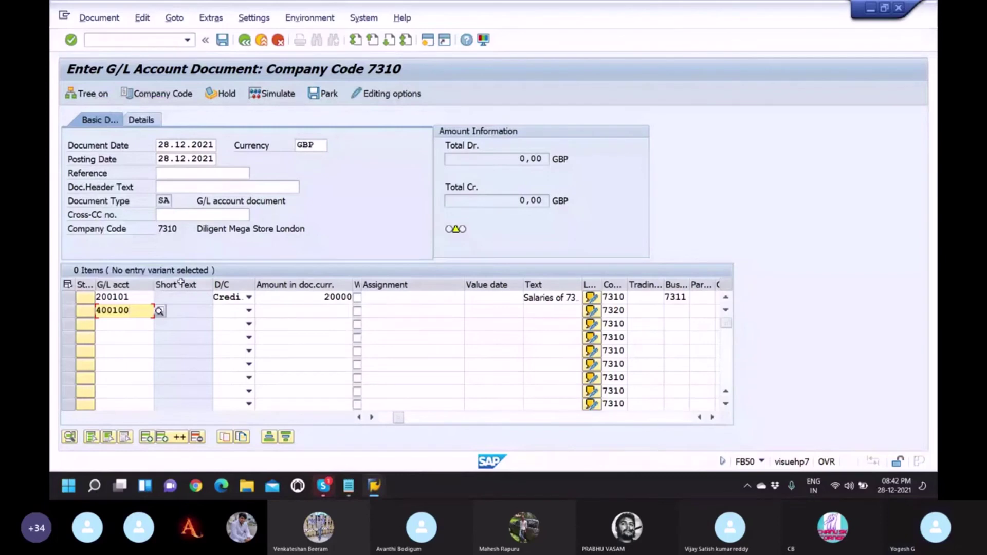
pyautogui.click(246, 313)
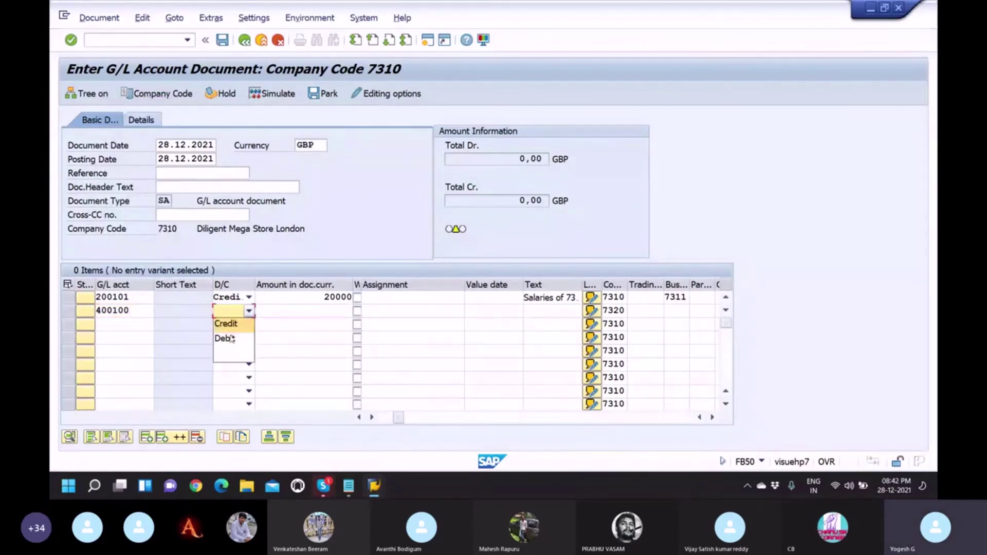
pyautogui.click(231, 339)
pyautogui.click(329, 311)
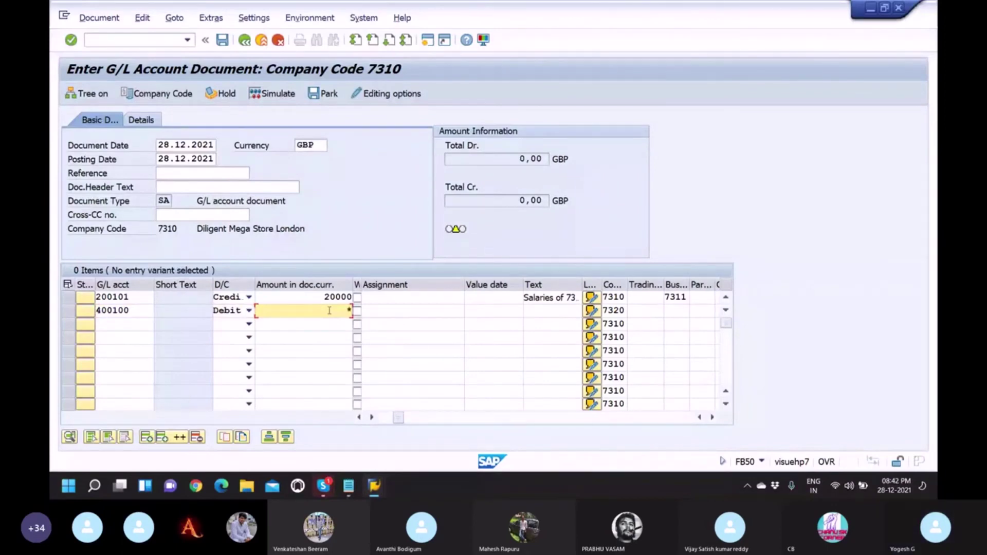
# Step: Complete the salaries line item with the text "Salaries of 7320" and business area 7321, and simulate the document
pyautogui.click(536, 309)
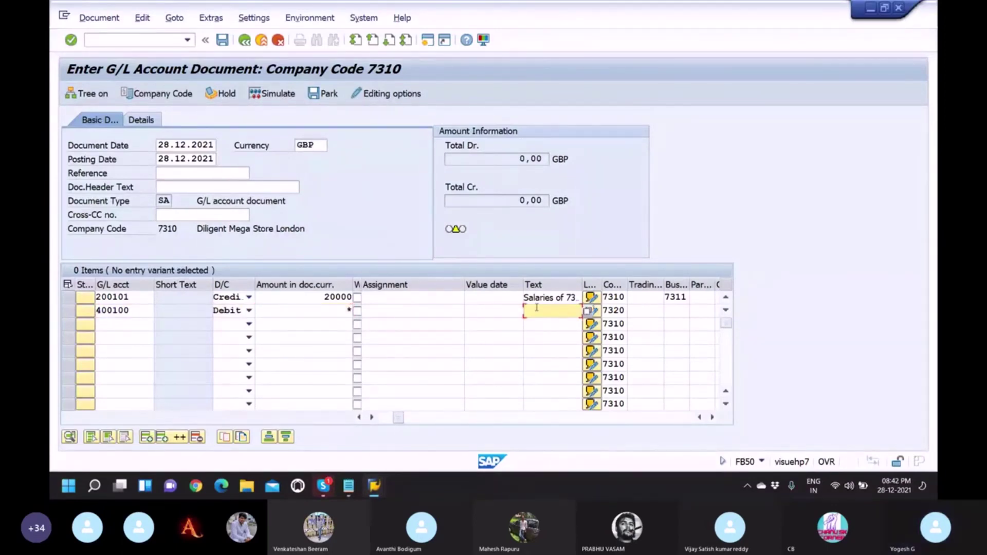
pyautogui.hotkey('ctrl', 'v')
pyautogui.click(678, 312)
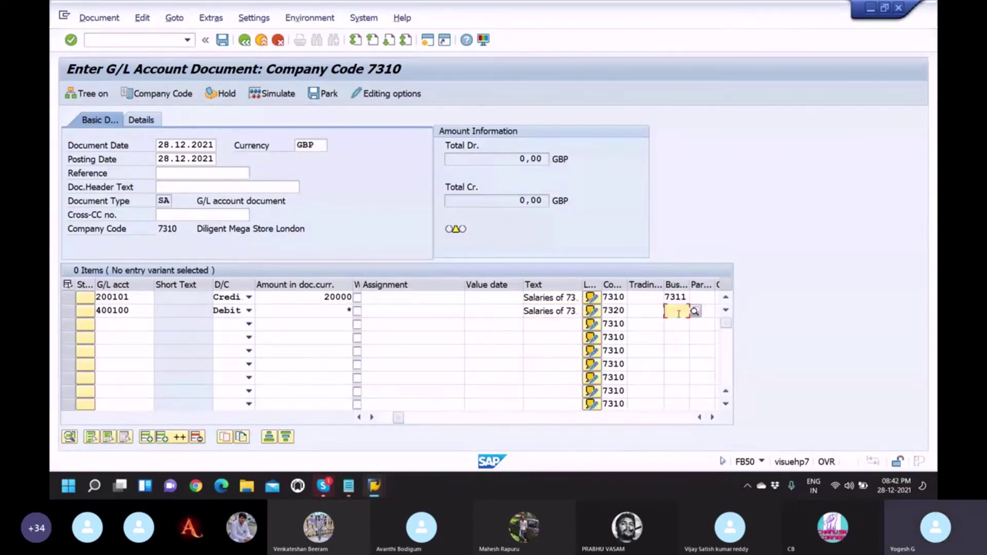
pyautogui.write('7321')
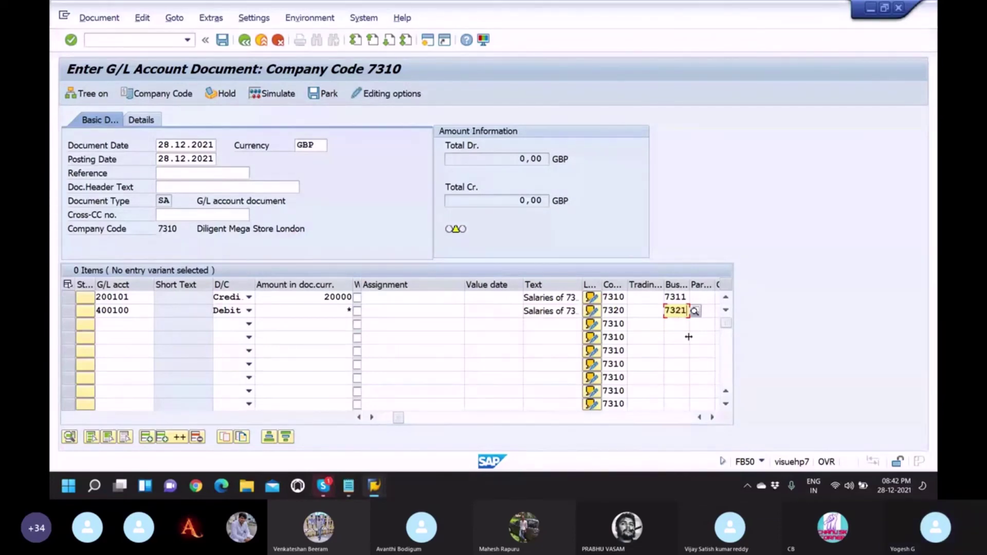
pyautogui.press('F9')
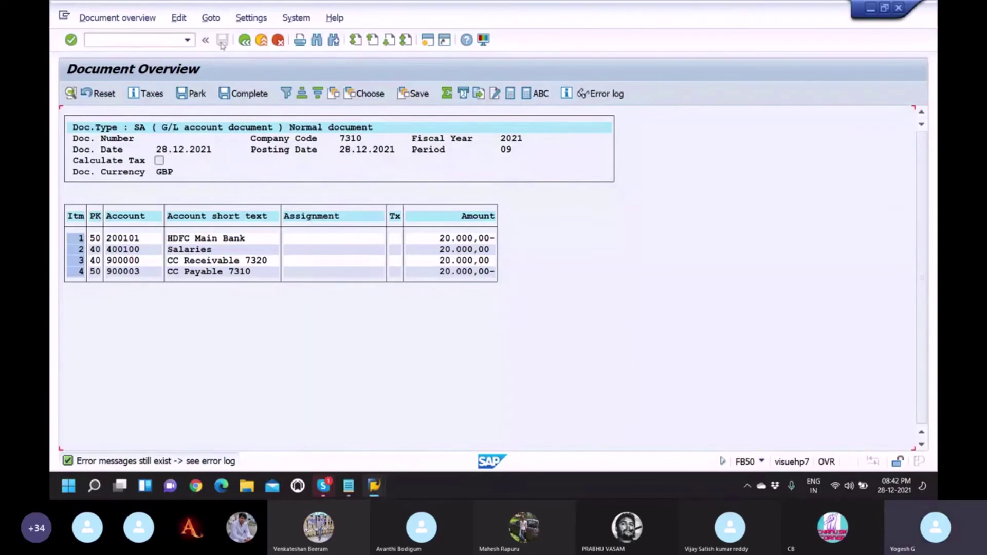
# Step: Correct the CC Receivable 7320 item with business area 7311 and the text "Salaries"
pyautogui.doubleClick(236, 262)
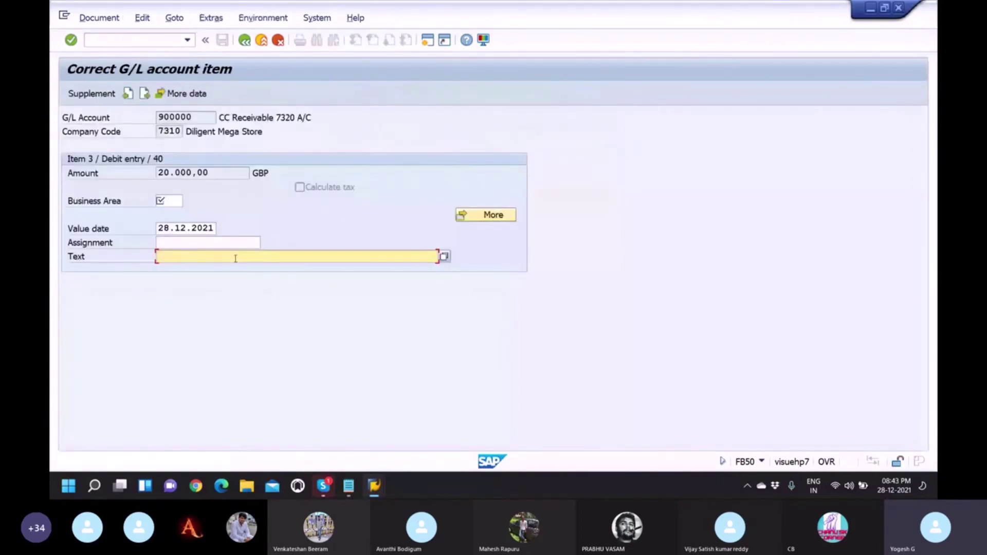
pyautogui.click(173, 202)
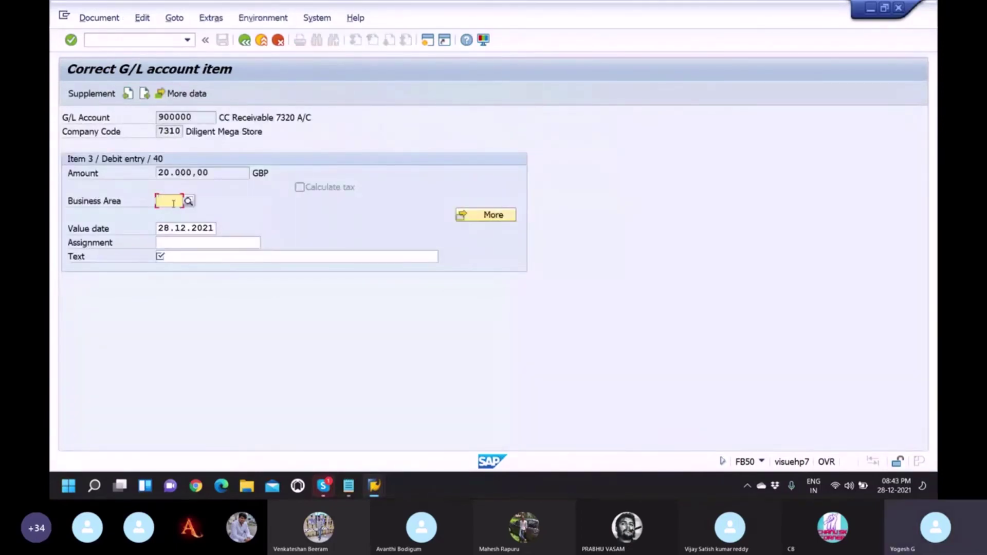
pyautogui.write('7311')
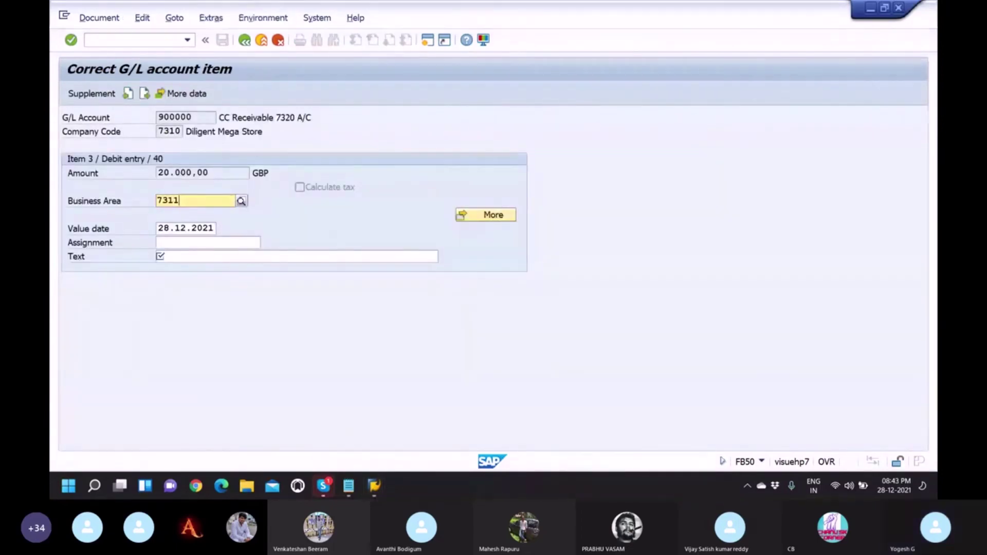
pyautogui.click(182, 228)
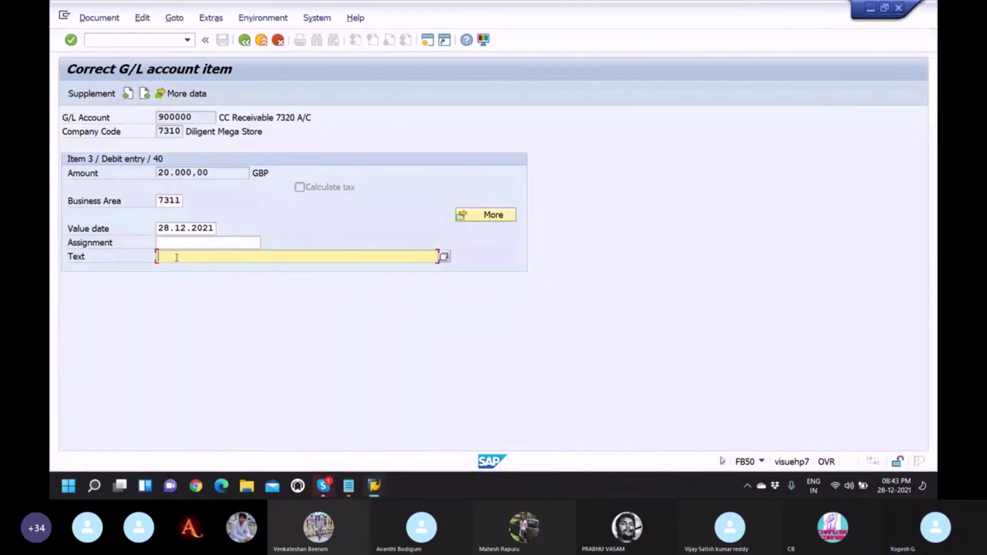
pyautogui.write('Sa')
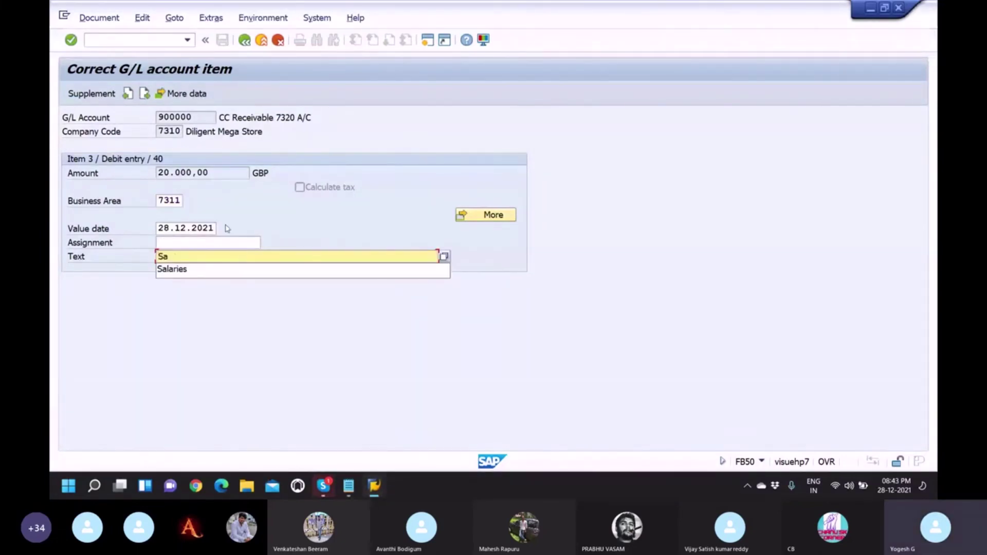
pyautogui.press('Down')
pyautogui.press('Return')
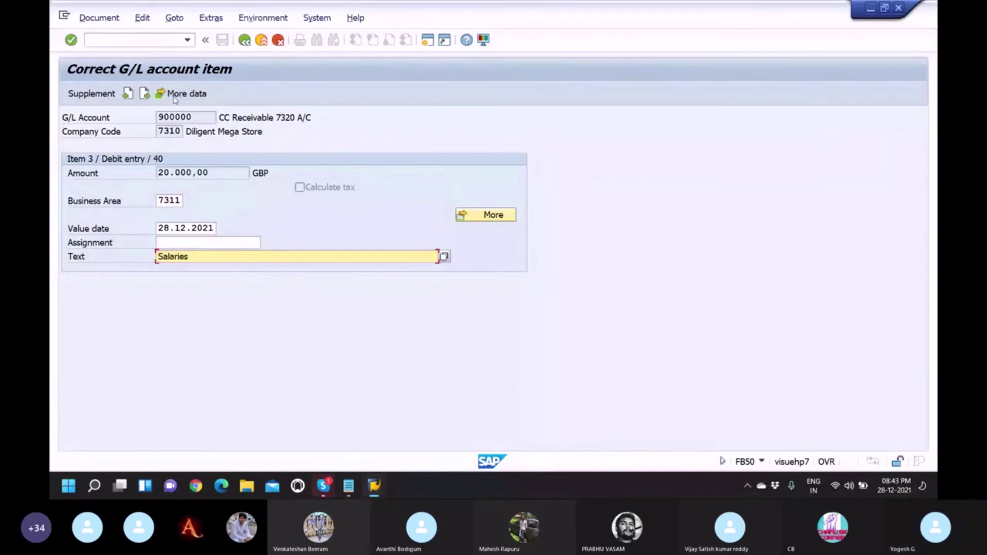
pyautogui.press('Return')
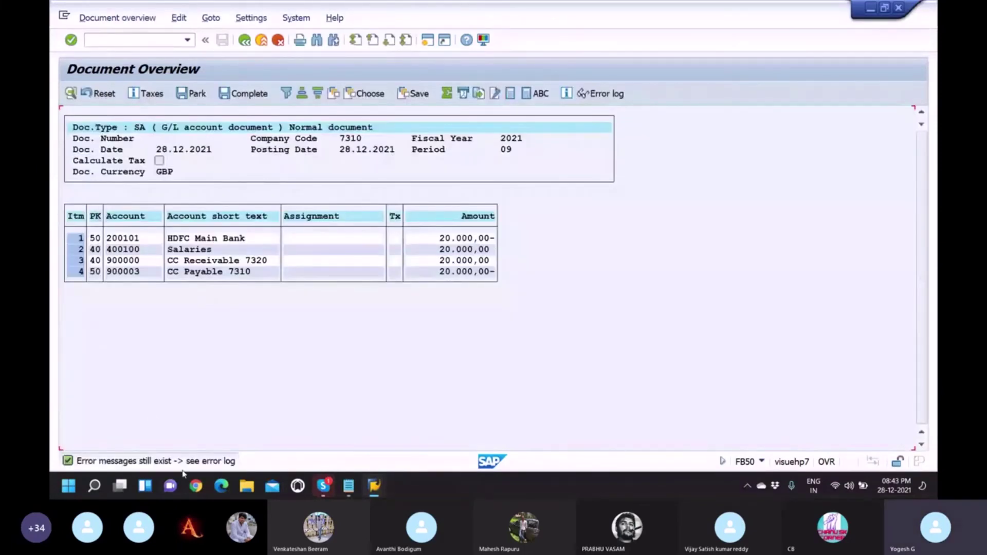
# Step: Correct the CC Payable 7310 item with business area 7321 and the text "Salaries"
pyautogui.doubleClick(193, 271)
pyautogui.click(165, 187)
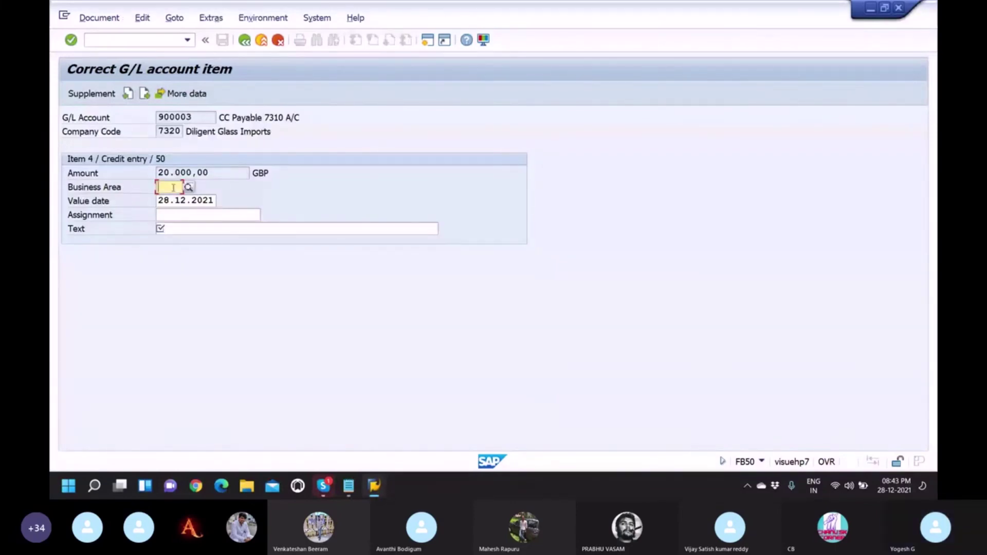
pyautogui.write('7321')
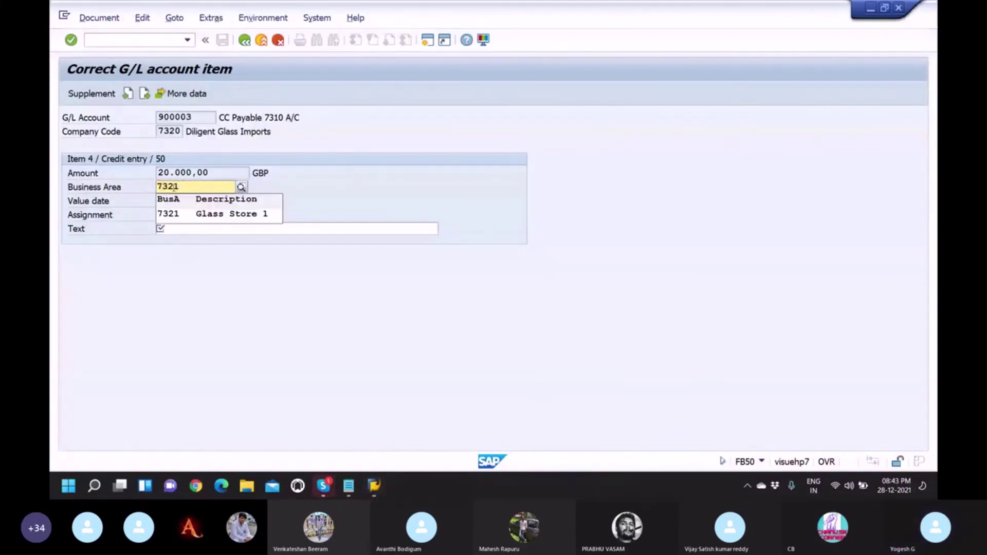
pyautogui.click(174, 228)
pyautogui.write('S')
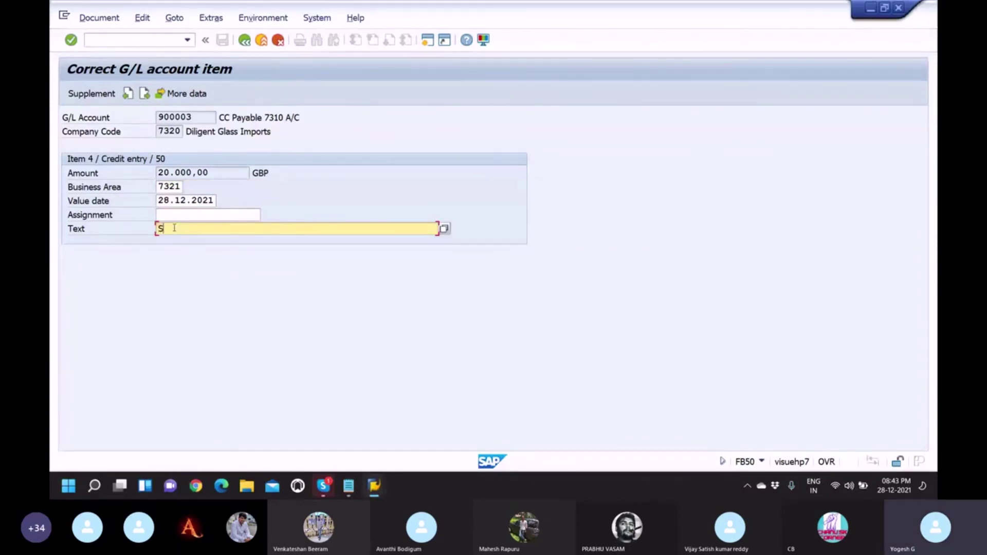
pyautogui.write('a')
pyautogui.click(177, 242)
pyautogui.click(245, 41)
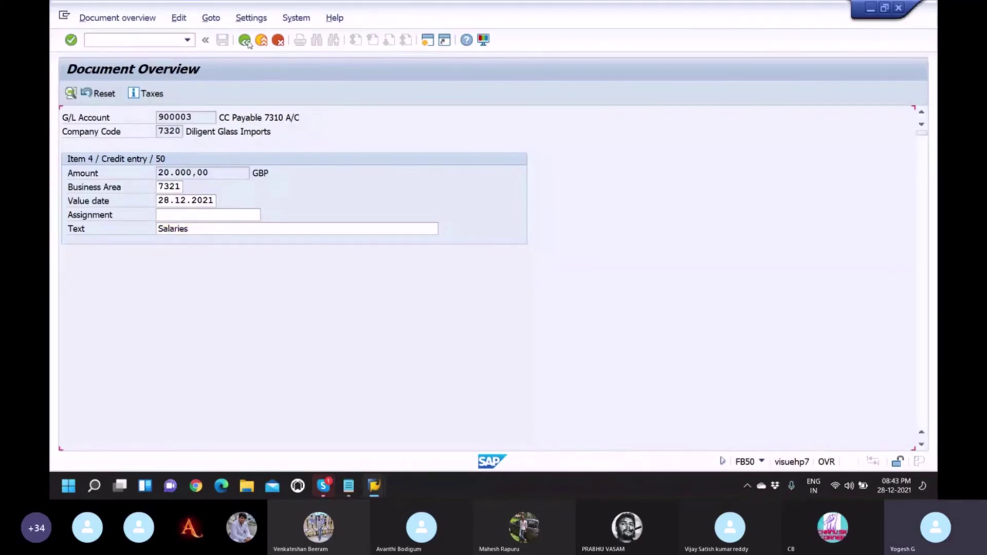
# Step: Post the cross-company document, highlight its cross-company code number and close the posted documents list
pyautogui.hotkey('ctrl', 's')
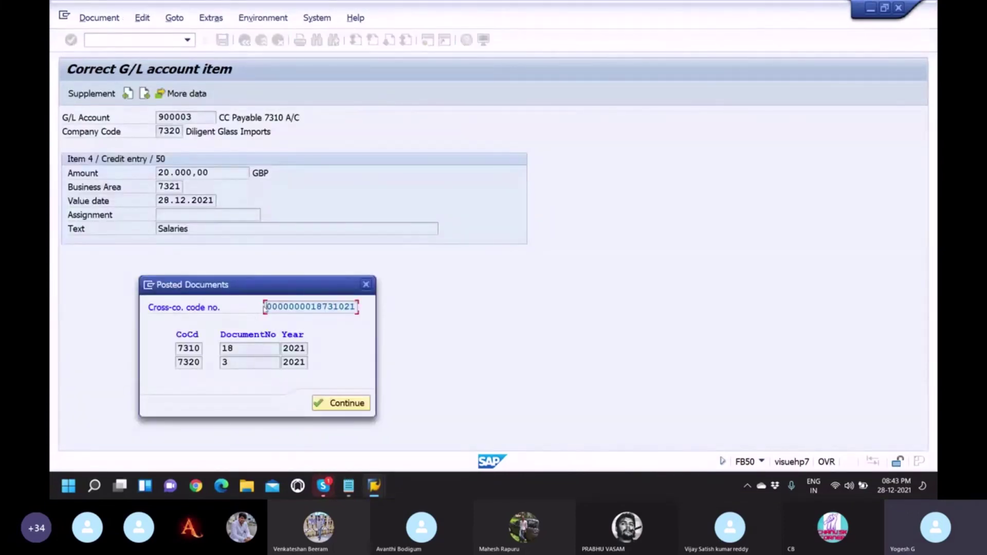
pyautogui.moveTo(265, 308); pyautogui.dragTo(361, 312)
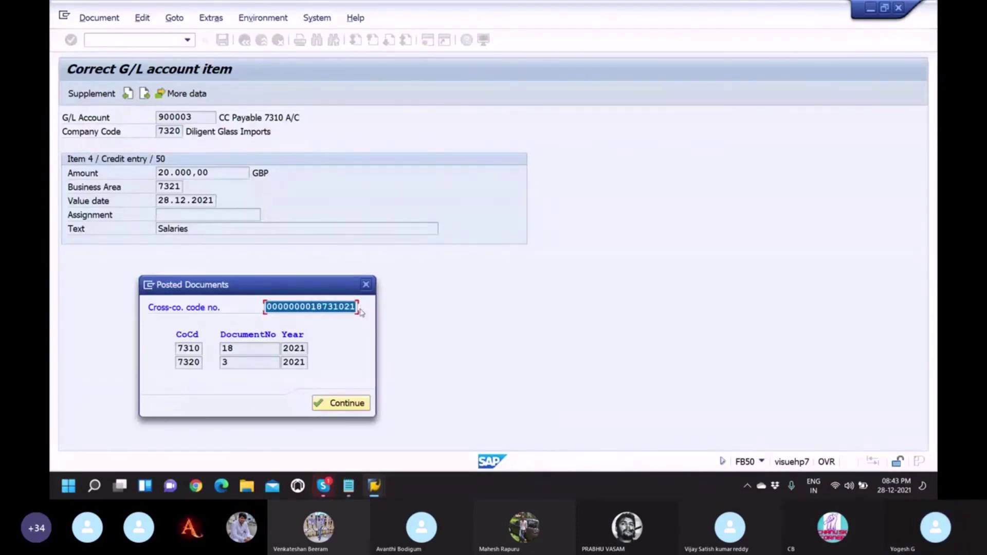
pyautogui.click(348, 407)
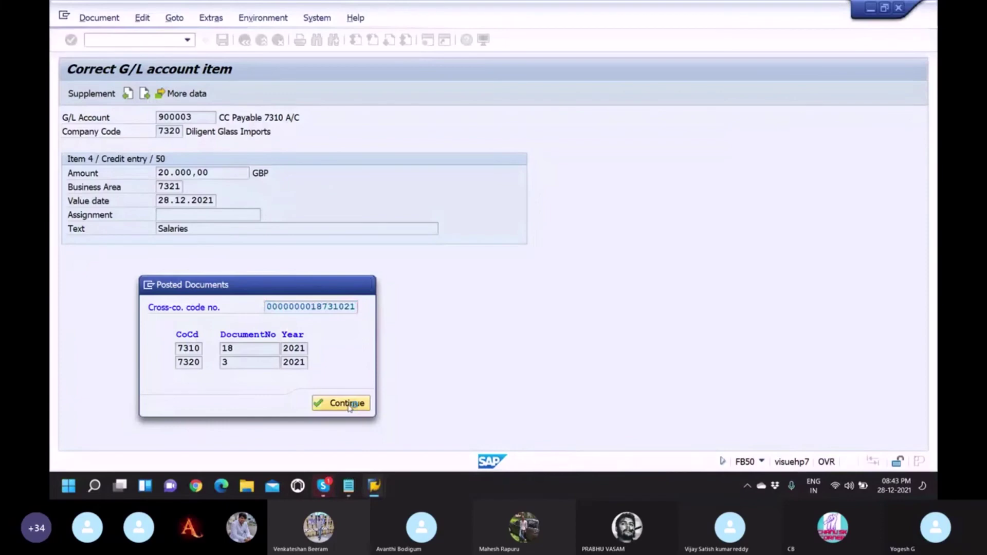
# Step: Open transaction FBU3 and display the overview of the just-posted cross-company transaction
pyautogui.click(113, 19)
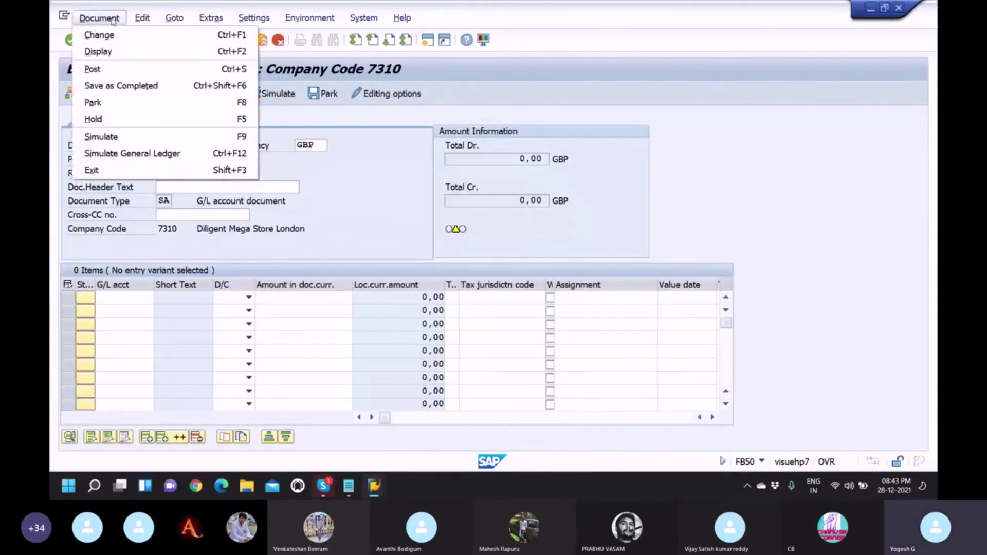
pyautogui.click(400, 43)
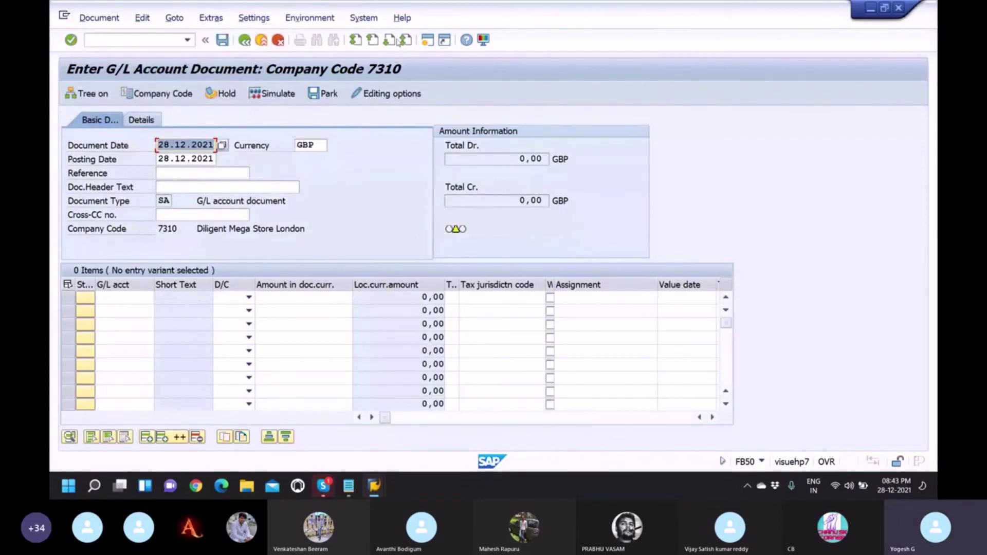
pyautogui.click(145, 40)
pyautogui.write('/nfbu3')
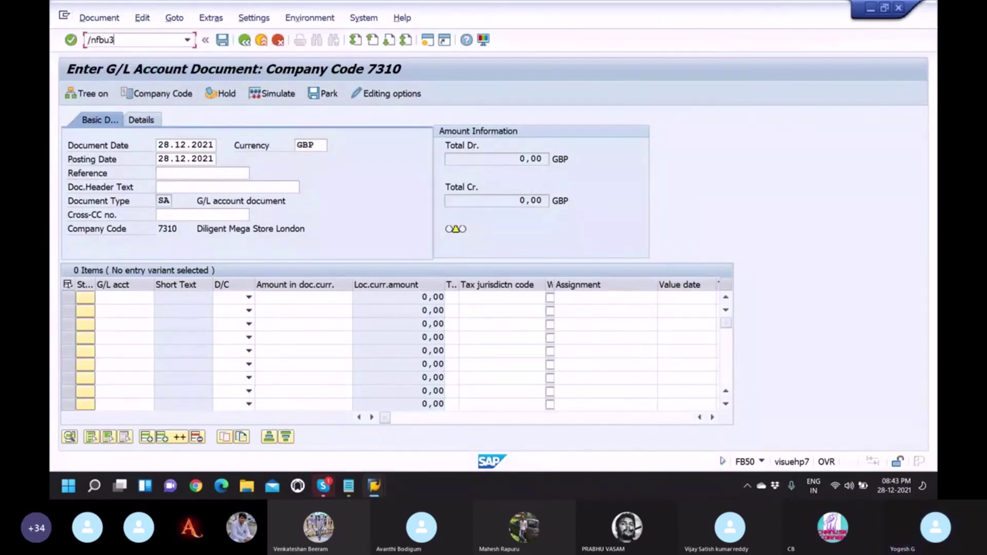
pyautogui.press('Return')
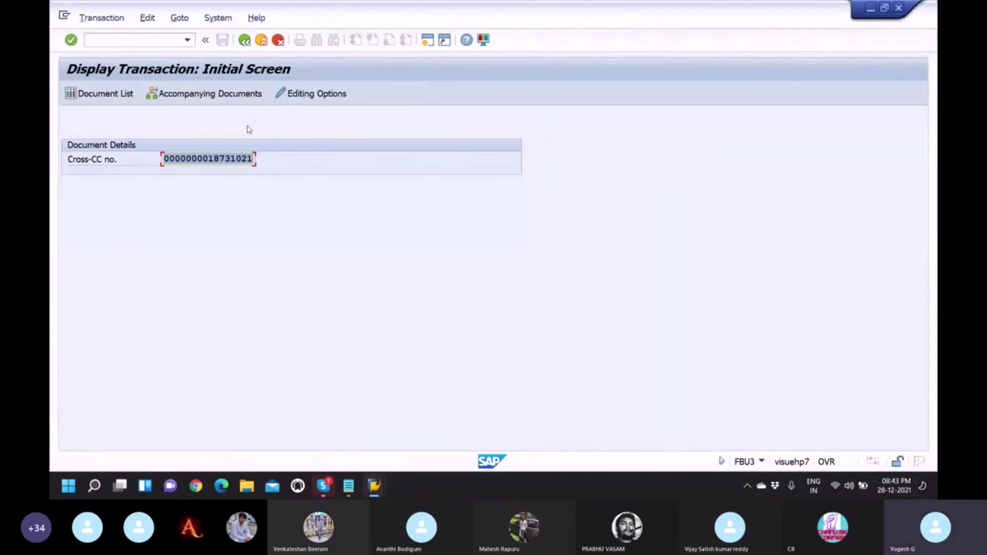
pyautogui.click(217, 157)
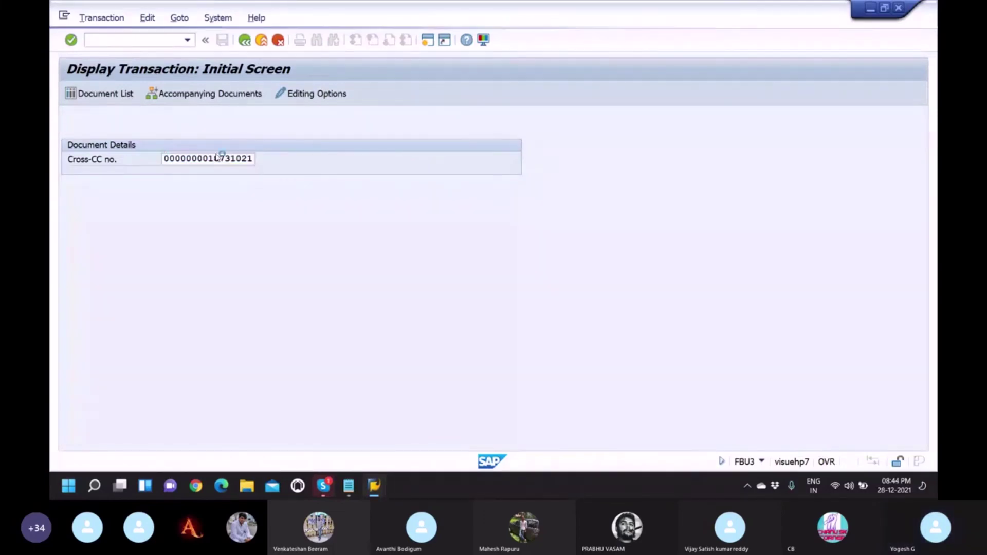
pyautogui.press('Return')
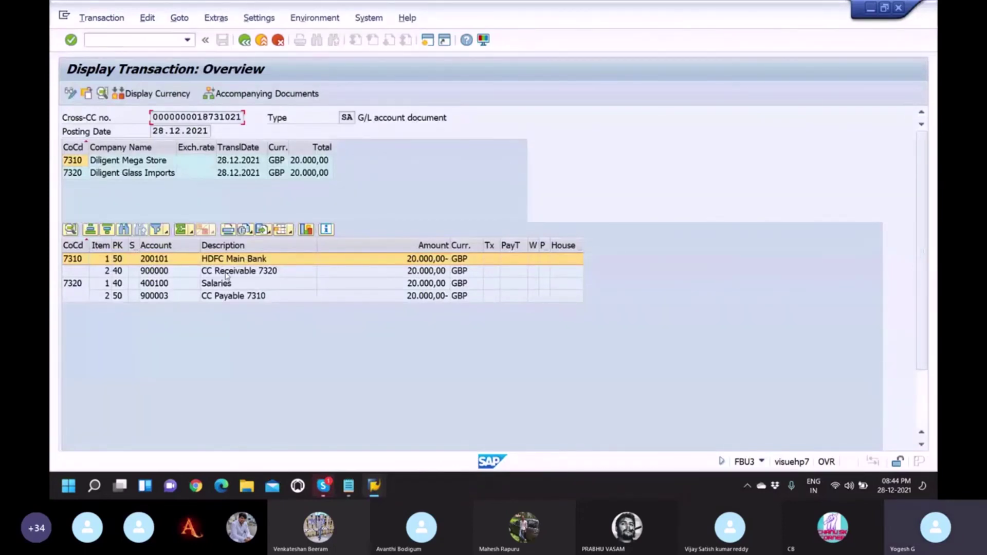
# Step: View company code 7310's accompanying document and return to the transaction overview
pyautogui.click(257, 95)
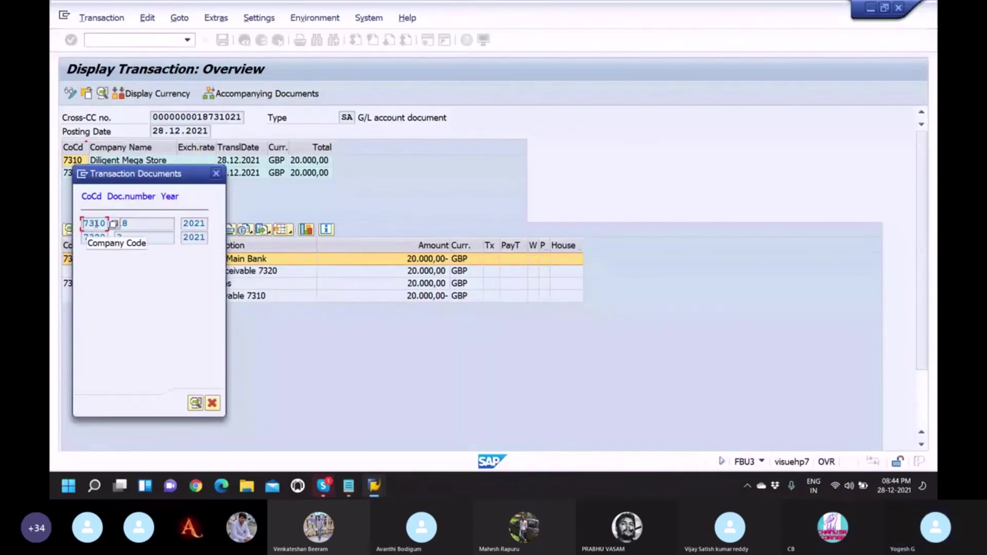
pyautogui.doubleClick(95, 224)
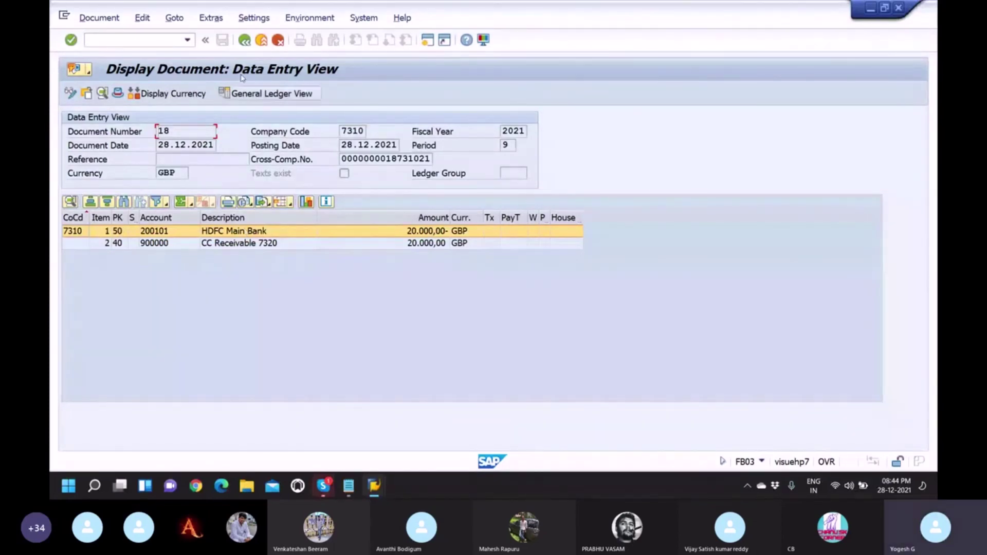
pyautogui.click(245, 41)
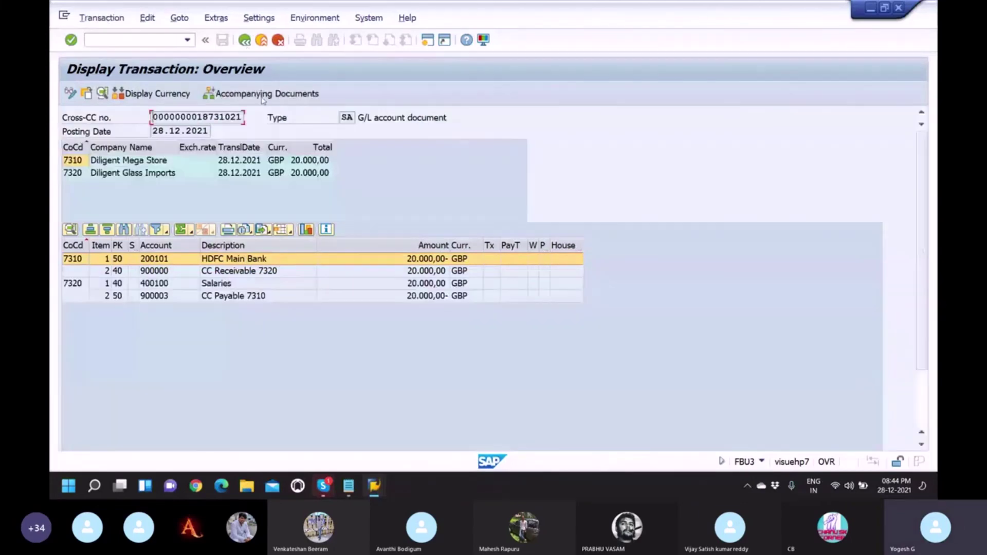
# Step: View company code 7320's accompanying document, and go back to the initial screen for displaying transactions
pyautogui.click(263, 98)
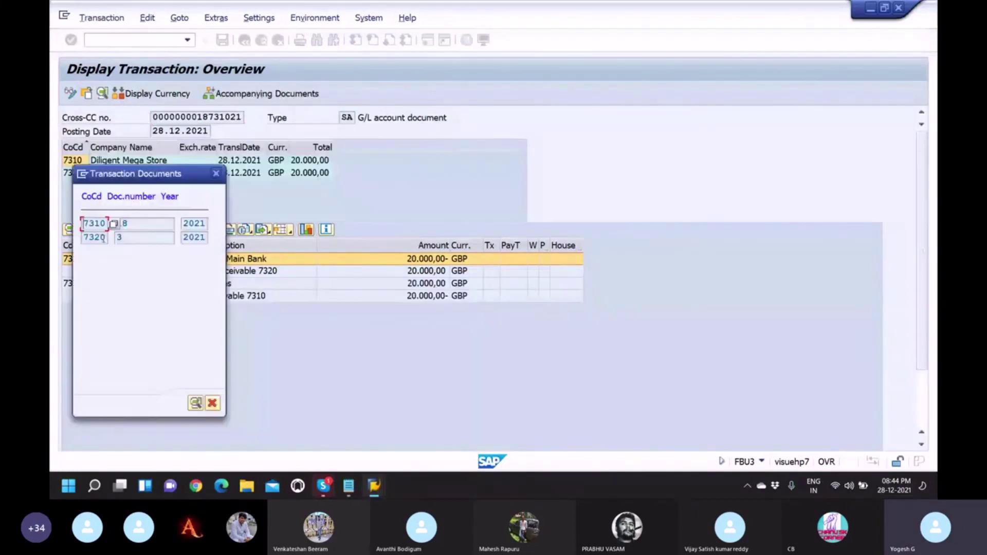
pyautogui.doubleClick(101, 238)
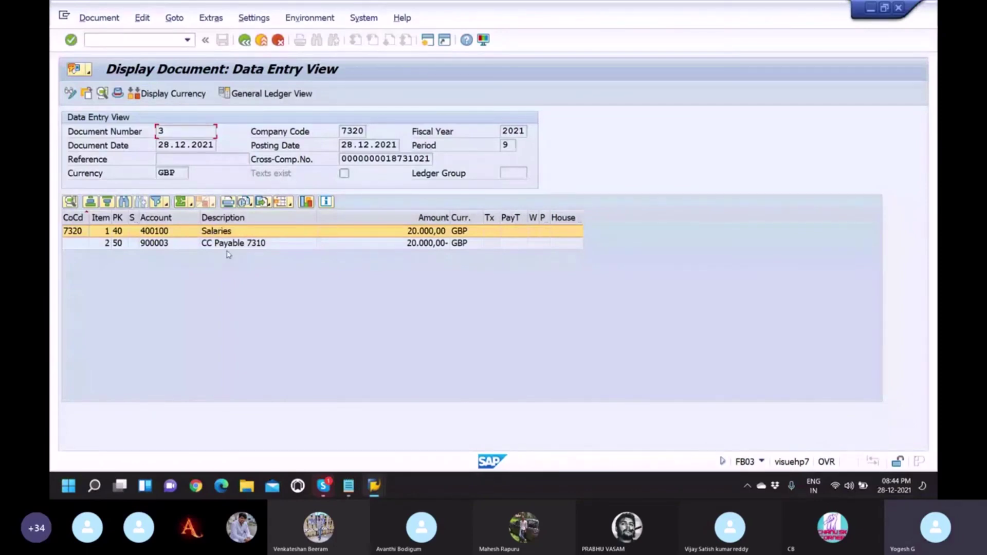
pyautogui.click(245, 40)
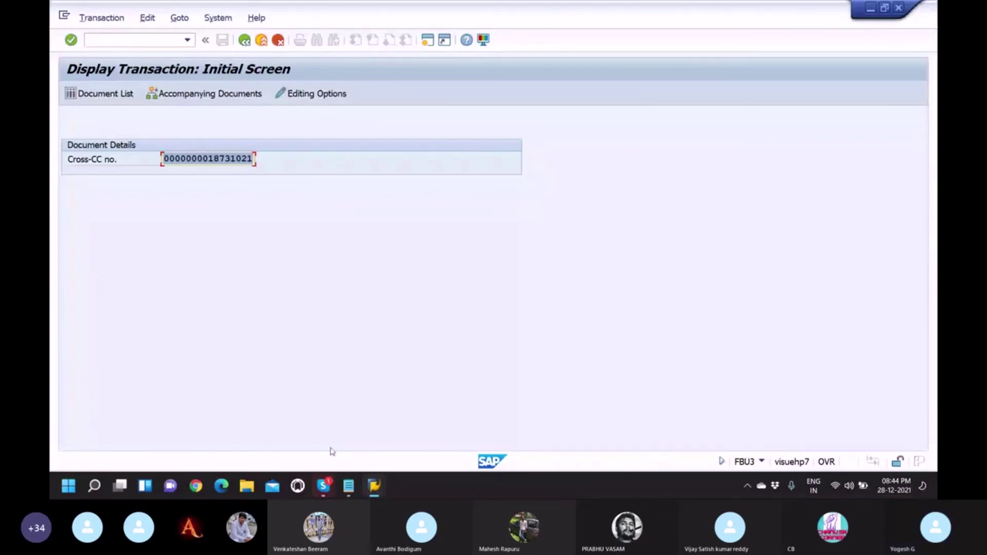
# Step: Switch to the INTERACTION GROUP call in Skype and mute the microphone
pyautogui.click(323, 486)
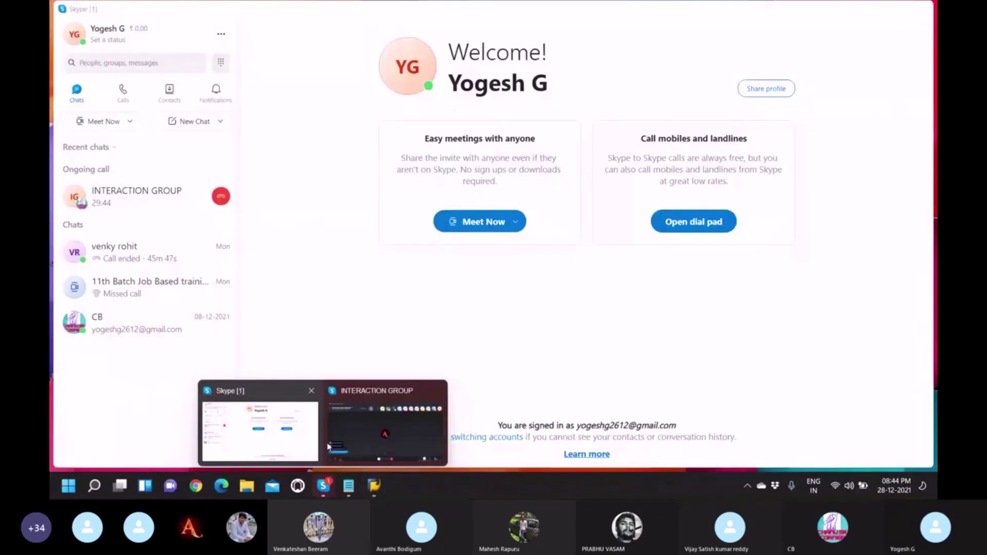
pyautogui.click(329, 446)
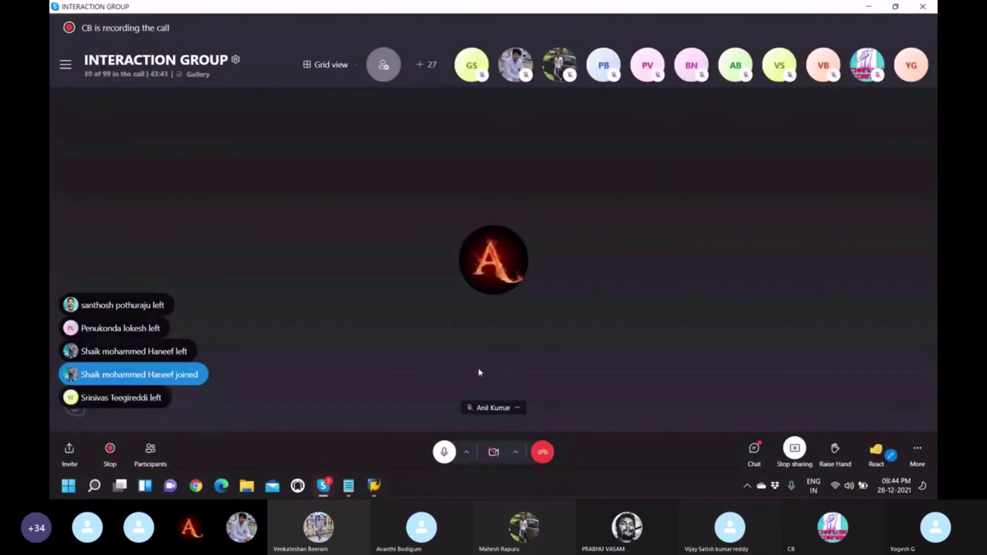
pyautogui.hotkey('ctrl', 'm')
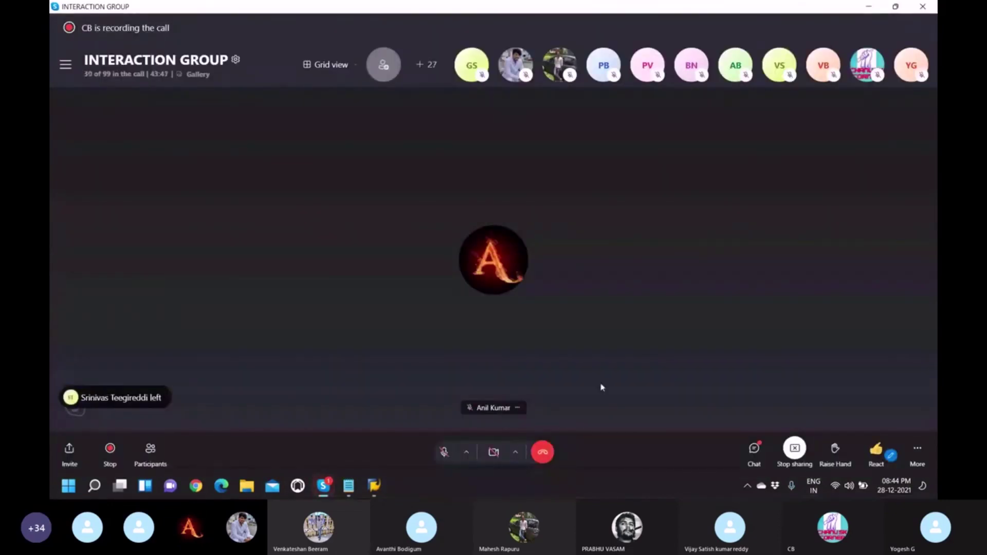